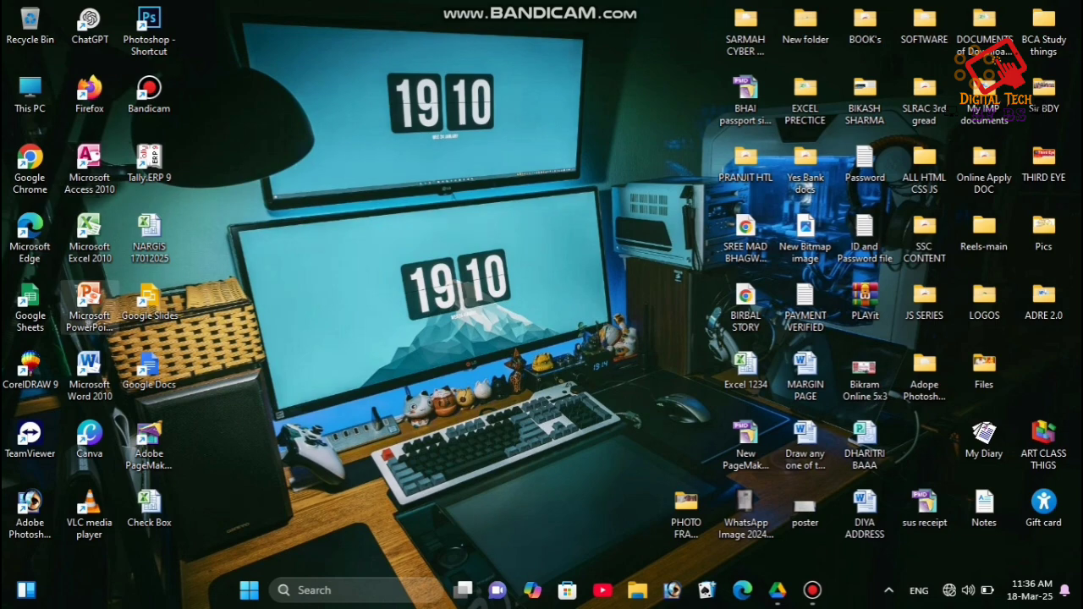
# - Launch Excel 2010 with a blank workbook, zoom in, and select cells E1:K3
pyautogui.doubleClick(88, 237)
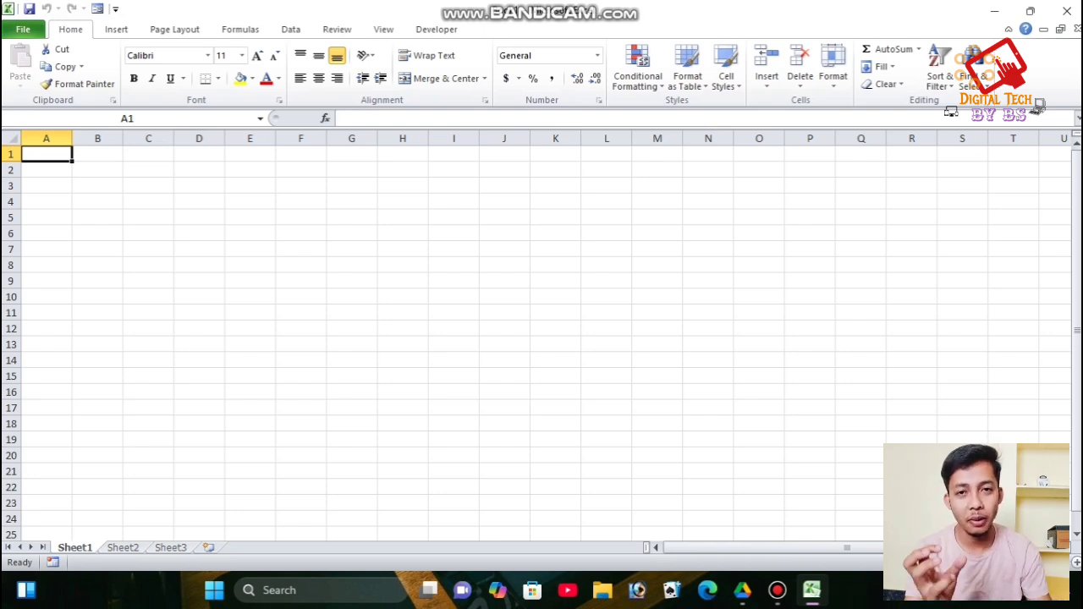
pyautogui.click(301, 217)
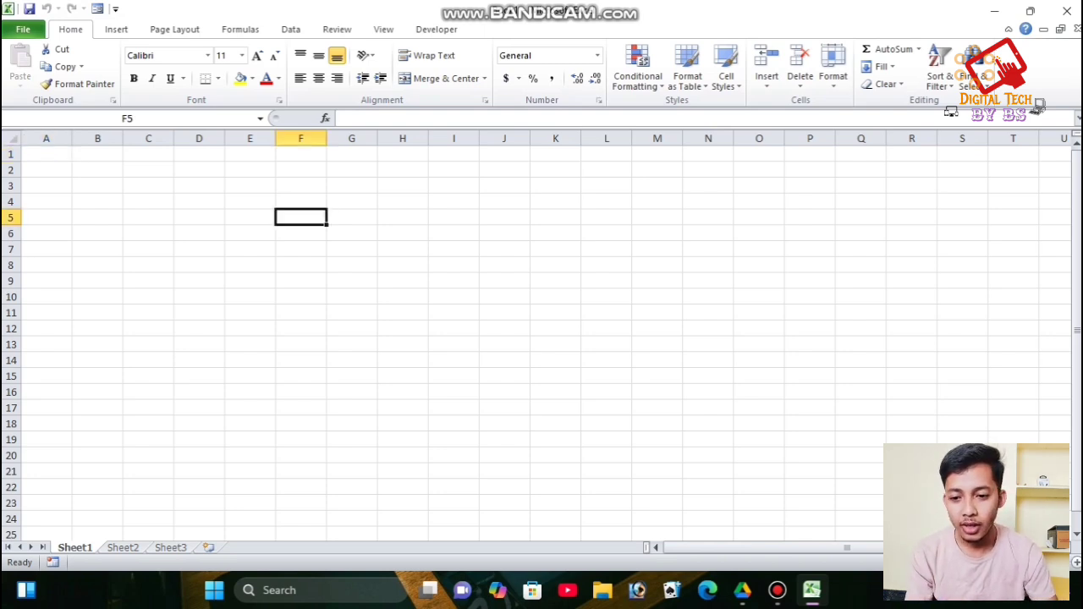
pyautogui.click(97, 154)
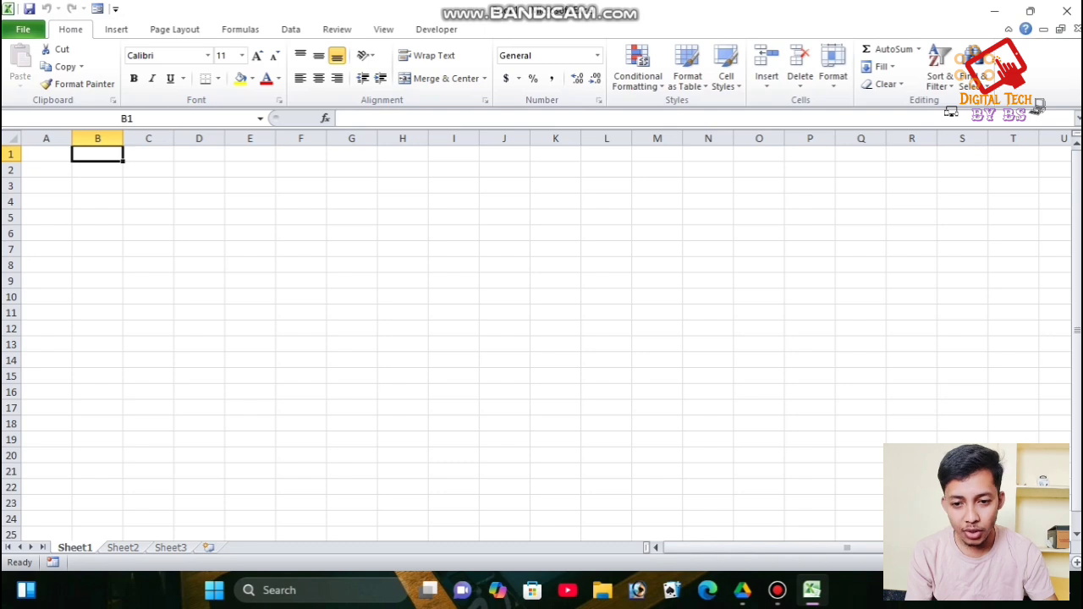
pyautogui.keyDown('ctrl'); pyautogui.scroll(1, 541, 339); pyautogui.keyUp('ctrl')
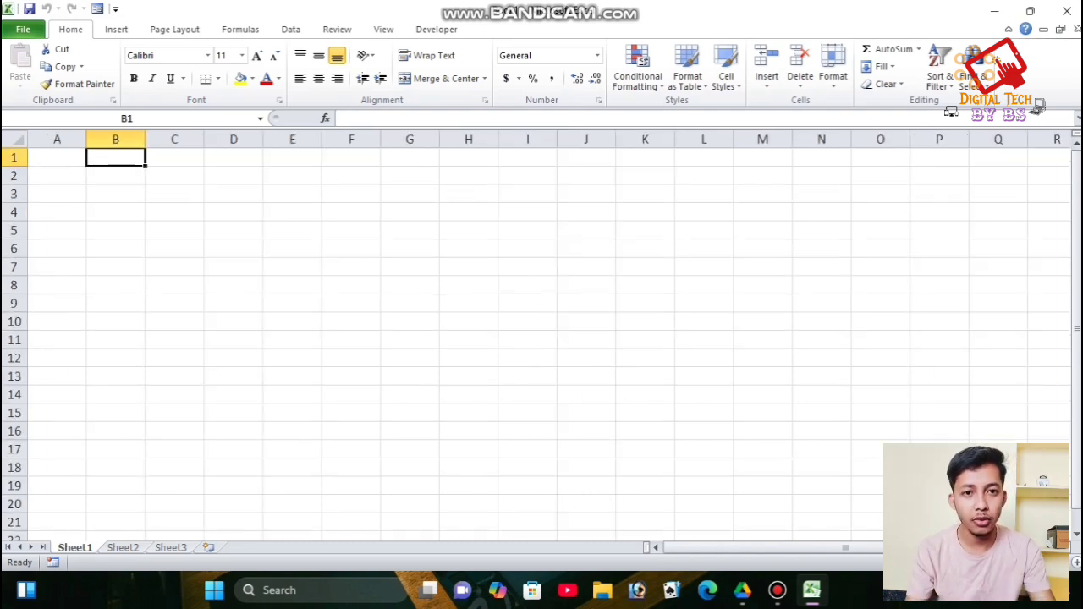
pyautogui.moveTo(292, 157); pyautogui.dragTo(645, 194)
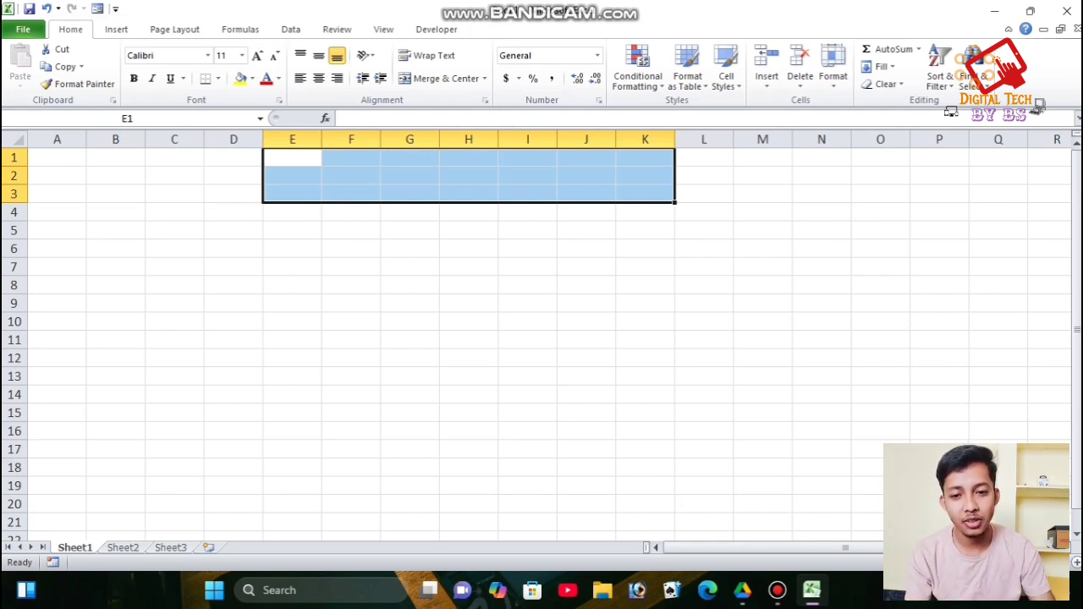
# - Merge and centre E1:K3 and enter the title 'SALARY SHEET OF SHEELA FOM PVT. LTD.'
pyautogui.click(440, 78)
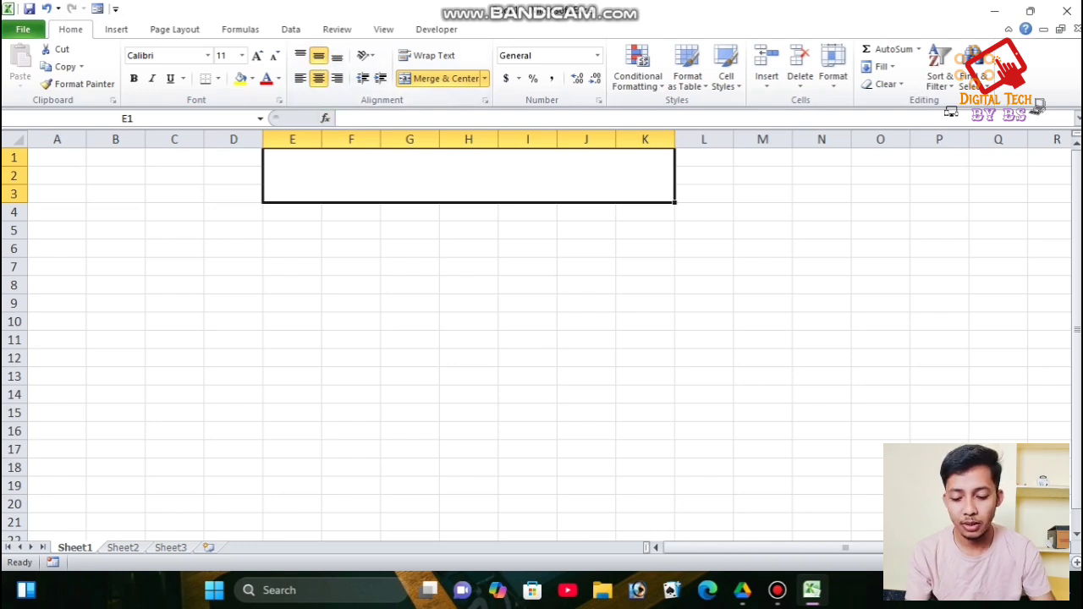
pyautogui.write('SALARY ')
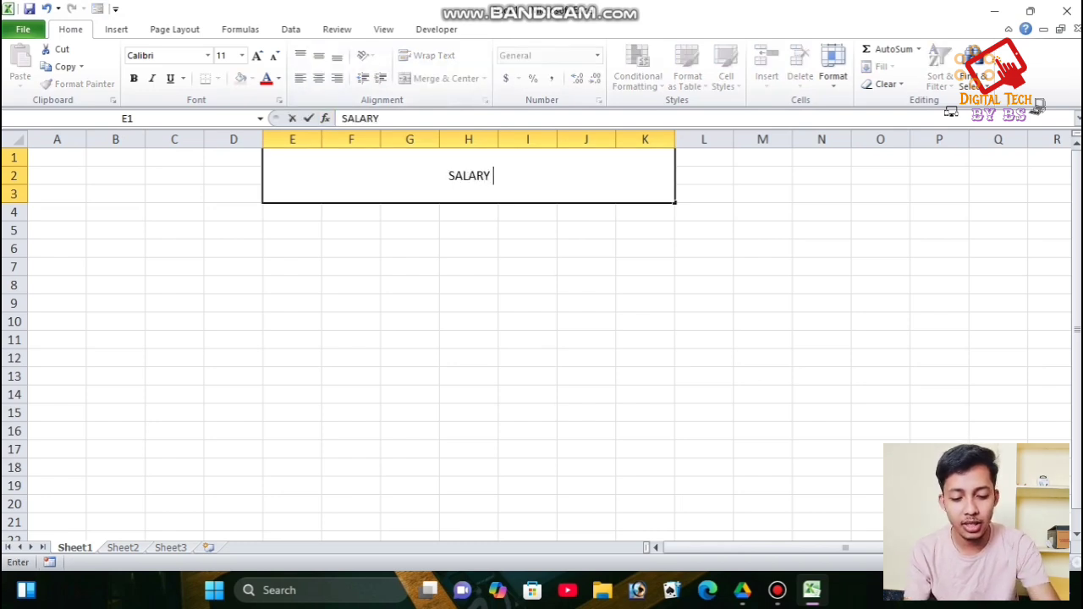
pyautogui.write('SHEET OF')
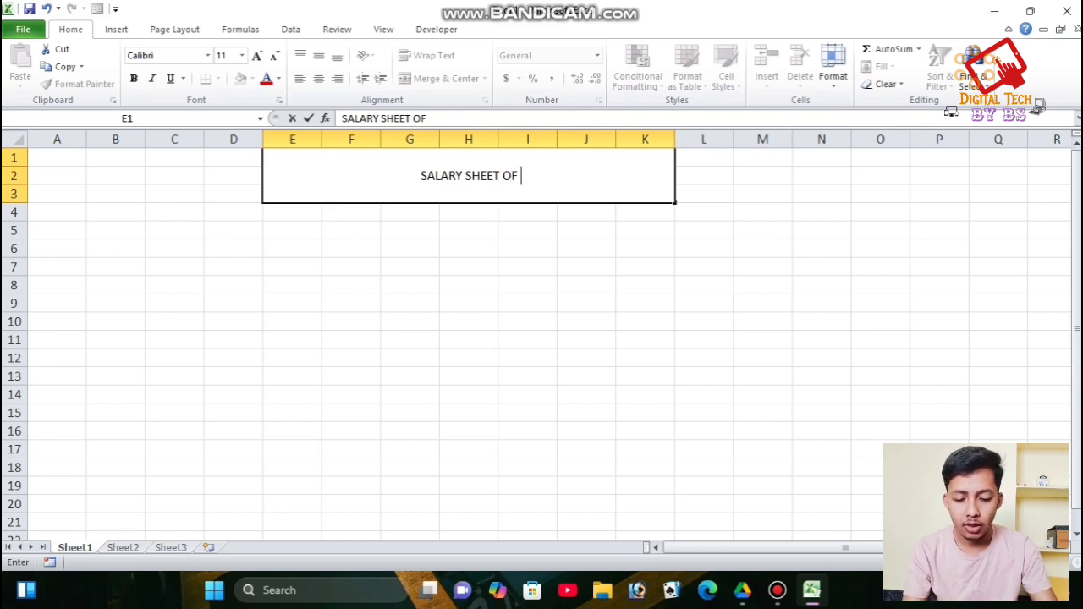
pyautogui.write(' SHEELA FOM')
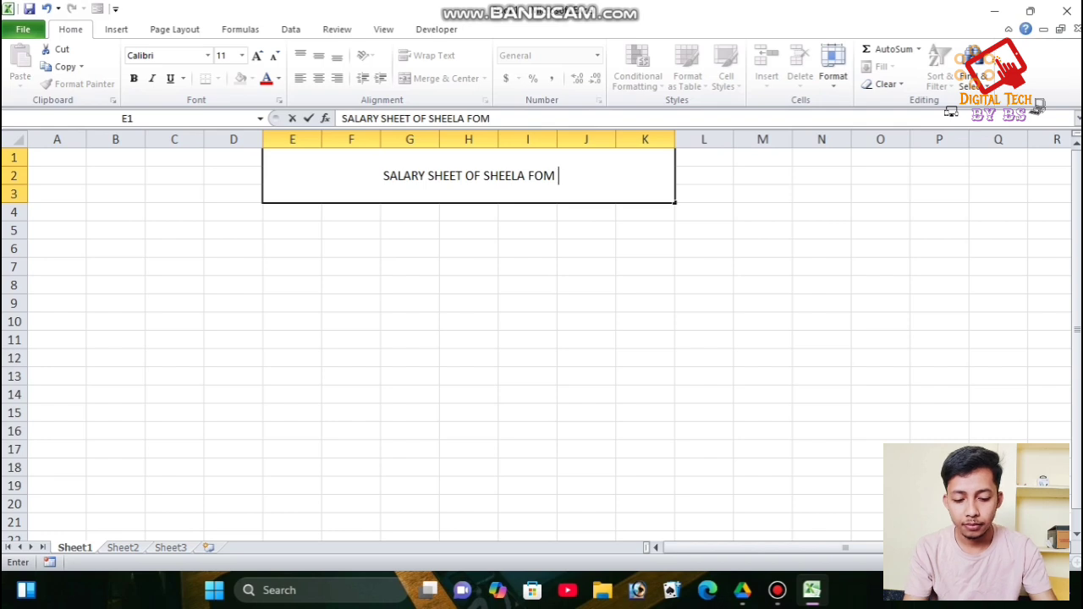
pyautogui.write(' PVT')
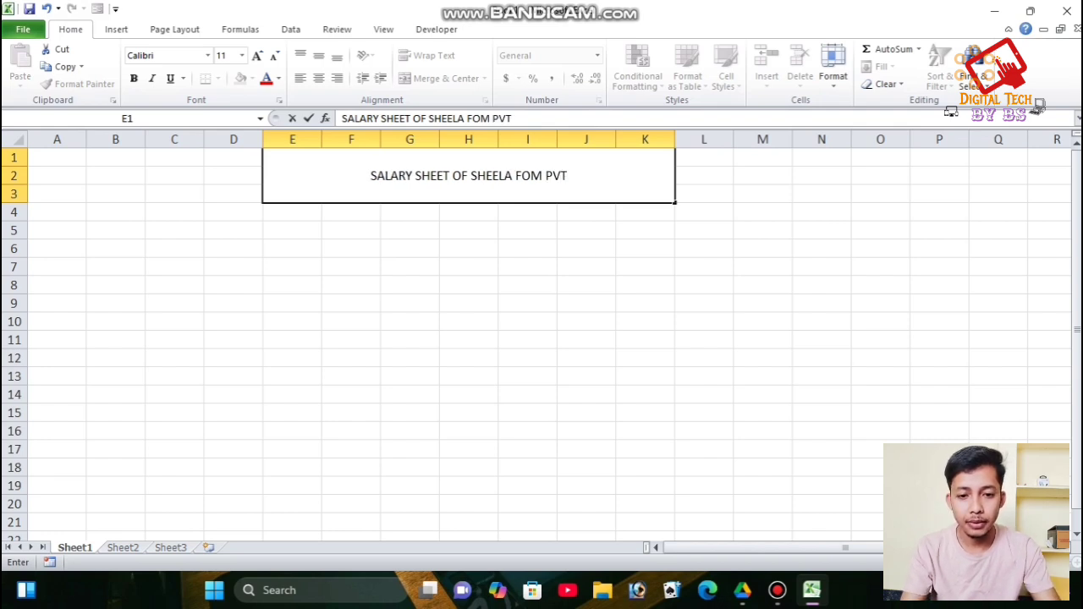
pyautogui.write('. ')
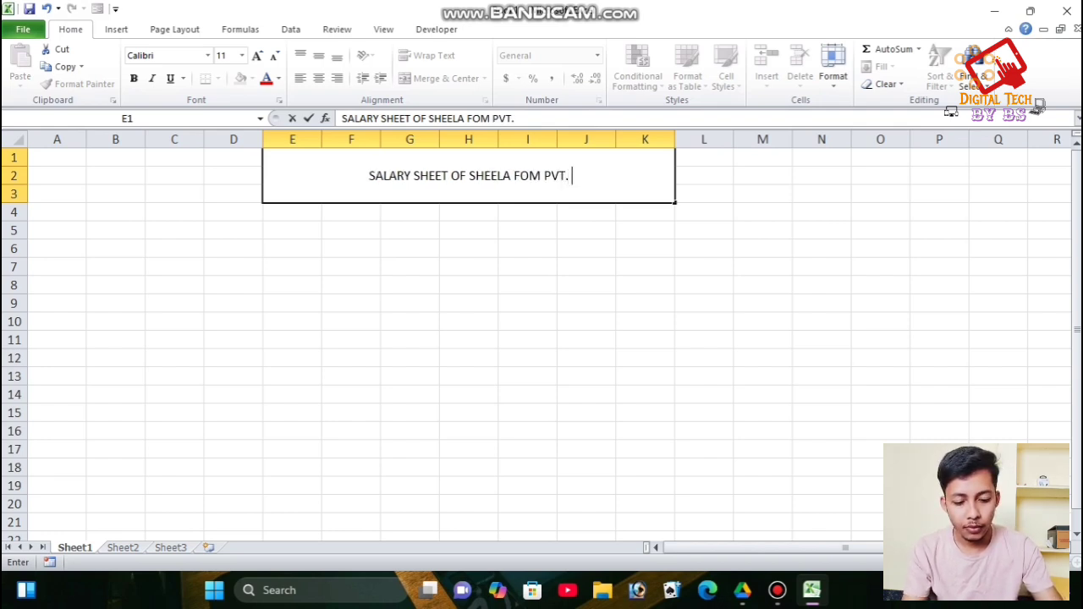
pyautogui.write('LTD.')
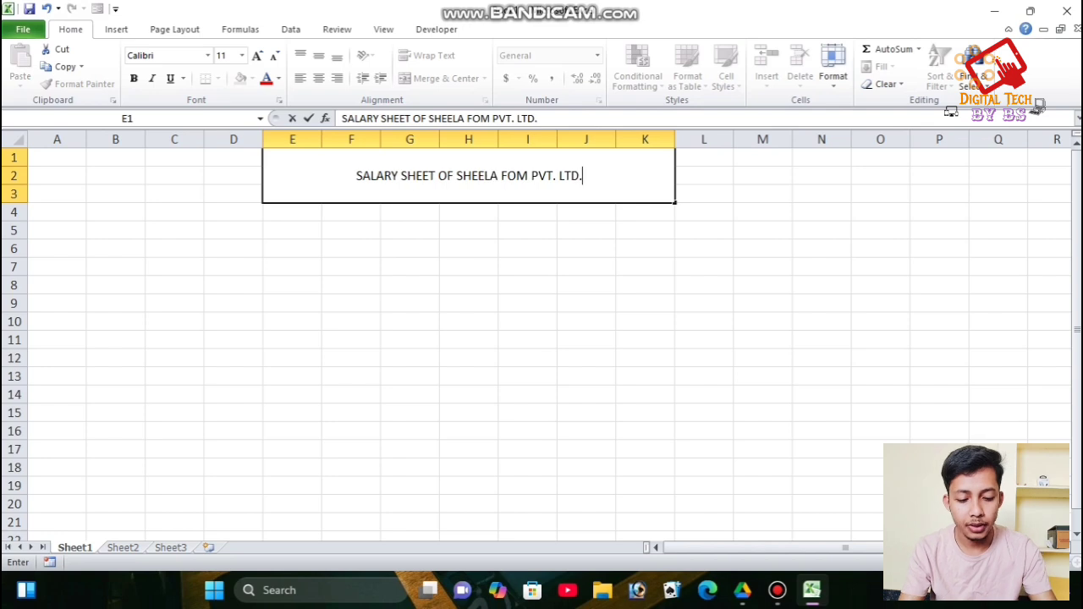
pyautogui.click(291, 303)
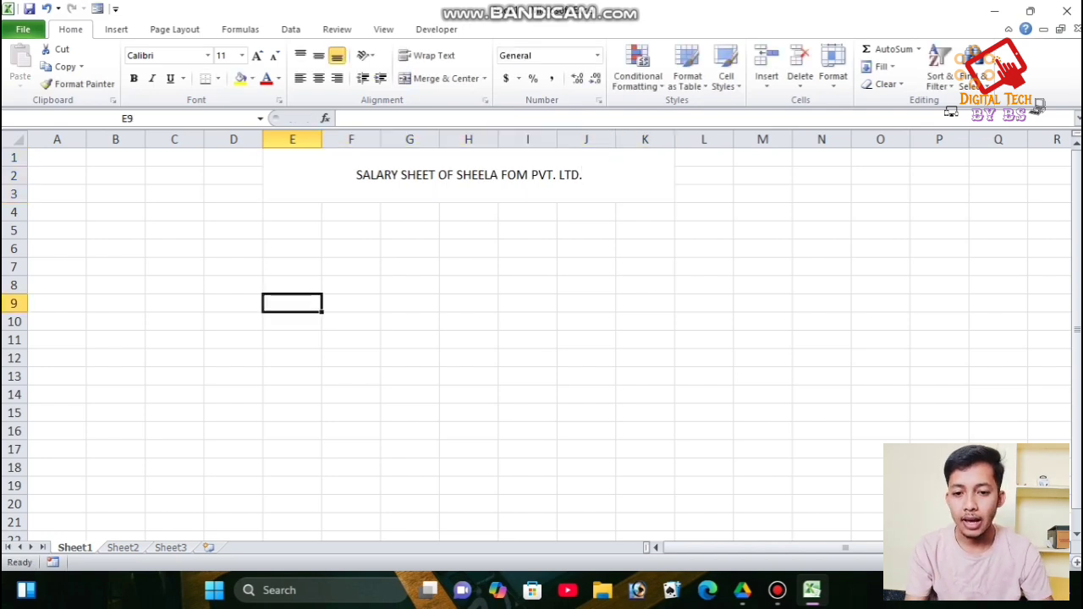
# - Enlarge the title font in two steps from 11 to 14 pt
pyautogui.click(469, 176)
pyautogui.moveTo(292, 175); pyautogui.dragTo(239, 169)
pyautogui.click(257, 56)
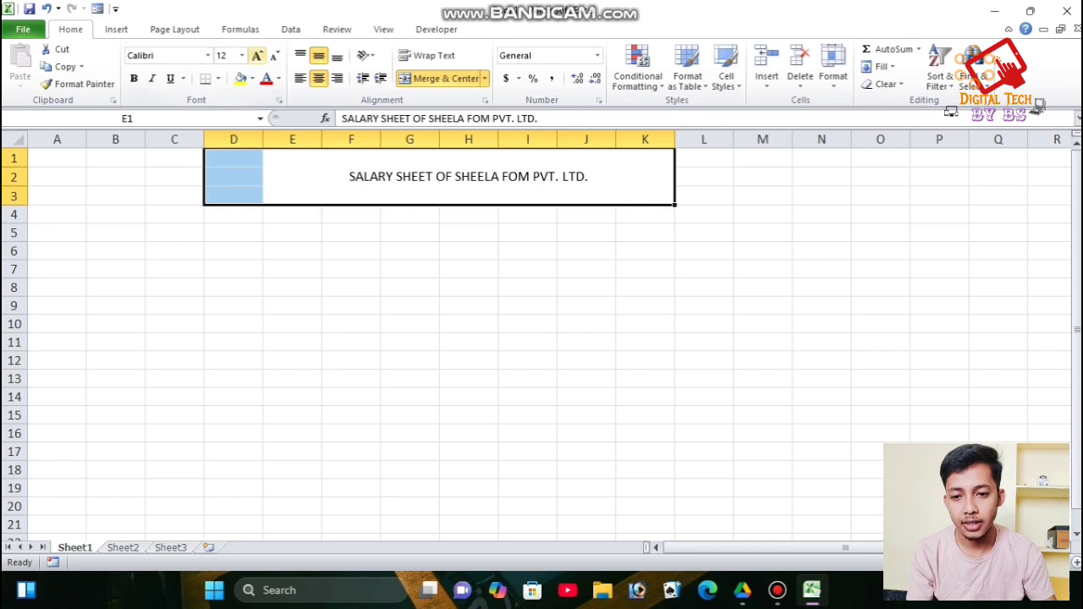
pyautogui.click(257, 56)
pyautogui.click(292, 263)
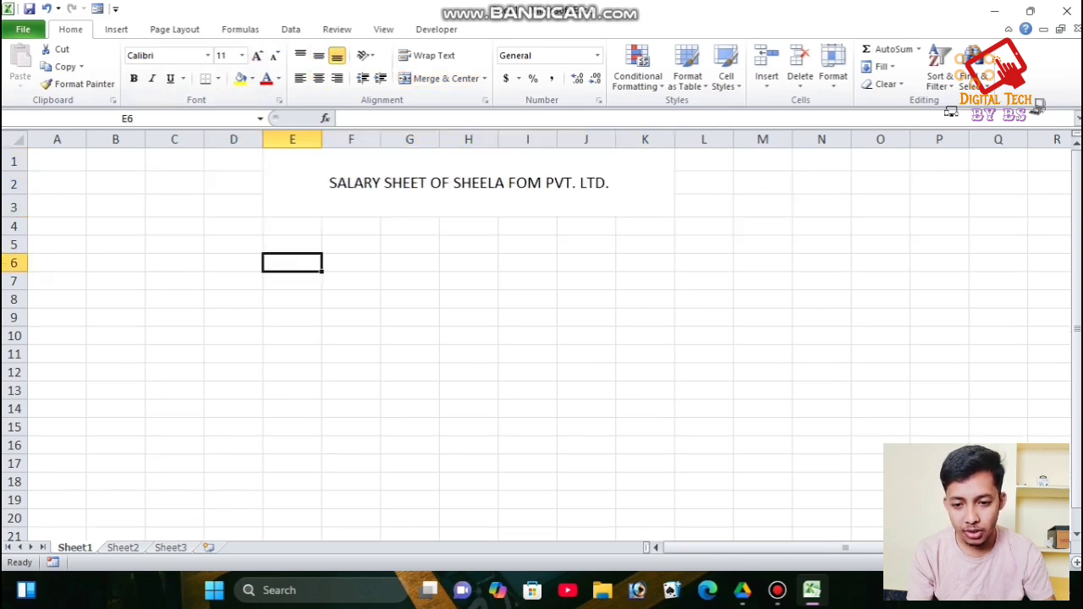
pyautogui.click(116, 226)
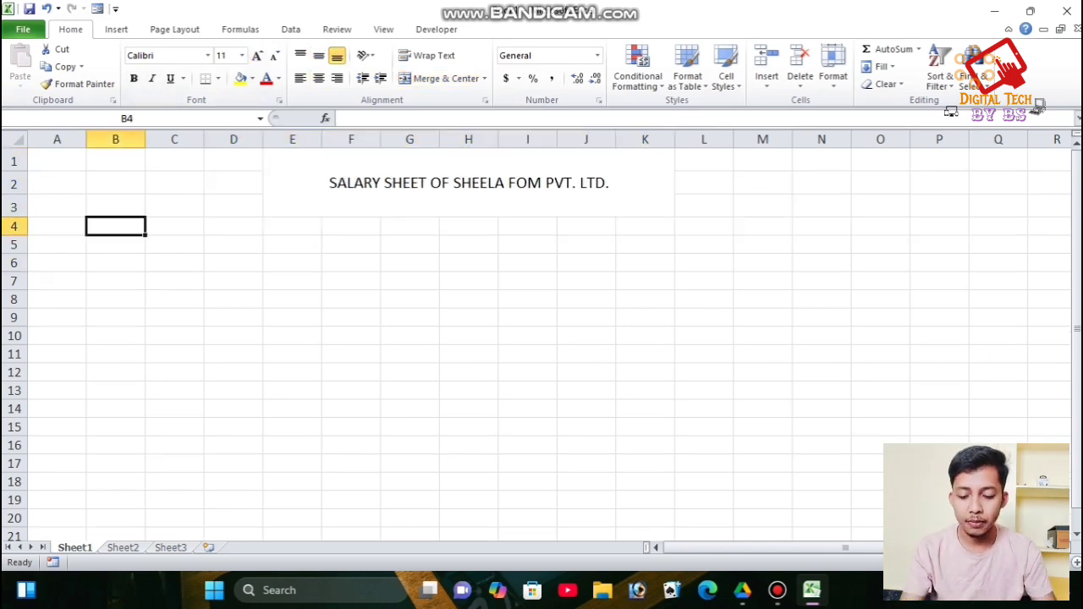
# - Enter EMP ID, EMP NAME and BASIC SALARY in A4:C4 and AutoFit columns B and C
pyautogui.click(57, 227)
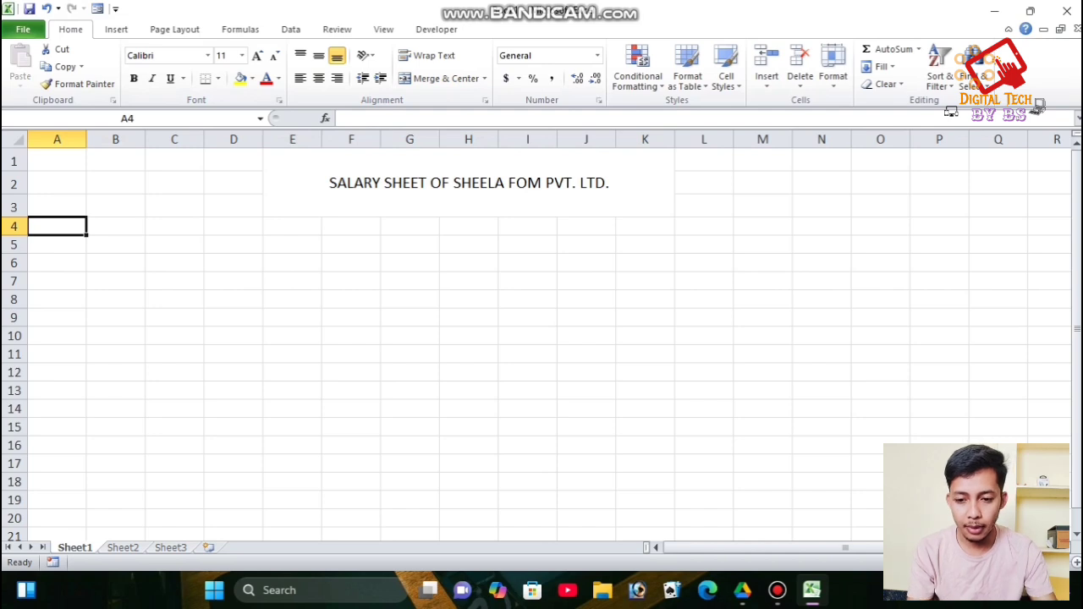
pyautogui.write('EMP ')
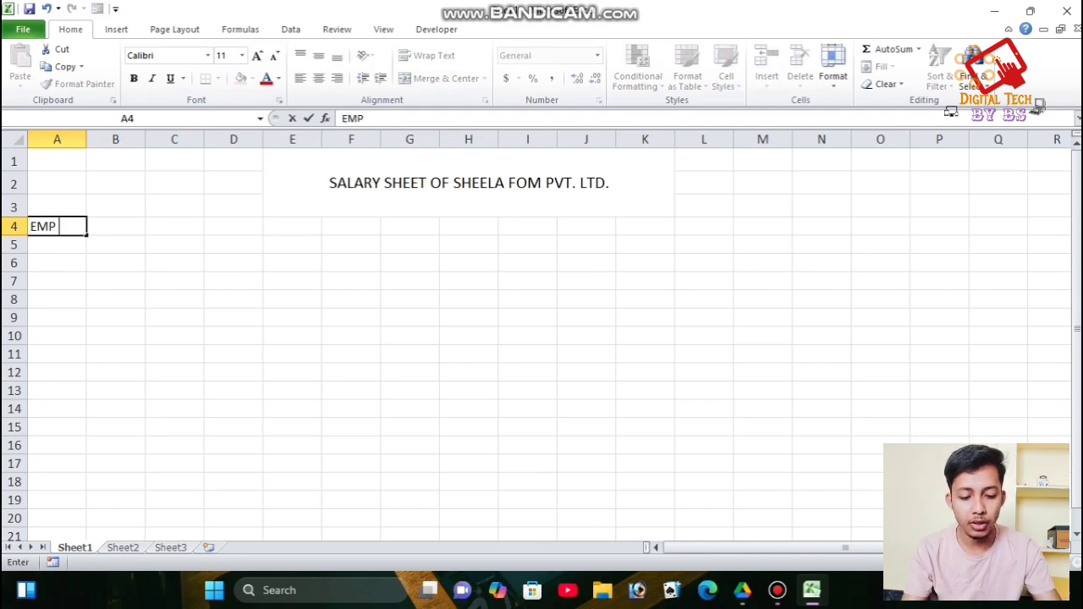
pyautogui.write('ID')
pyautogui.press('Tab')
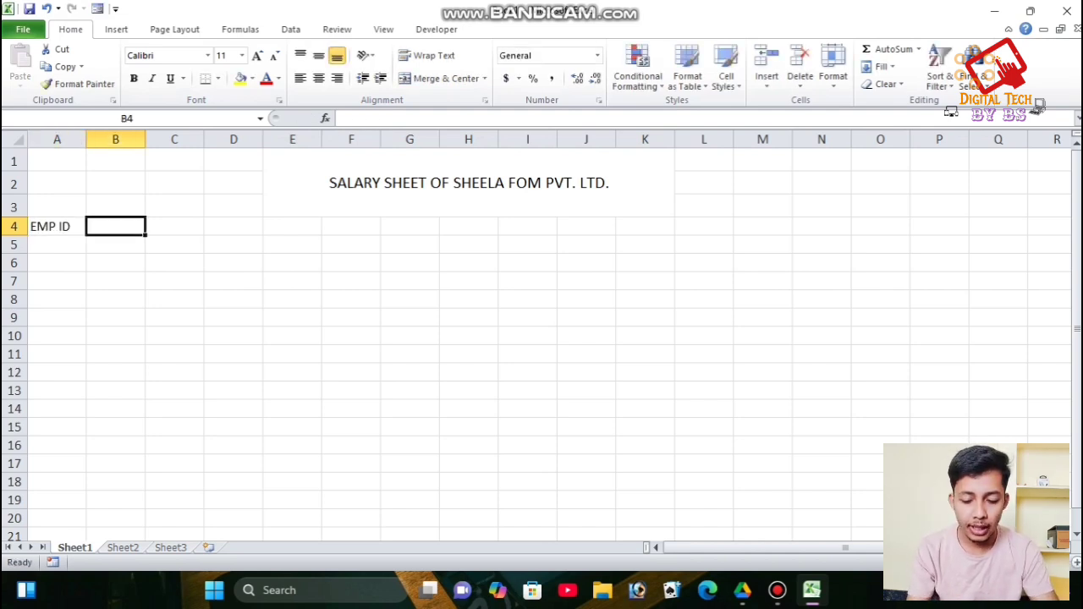
pyautogui.write('EMP NAME')
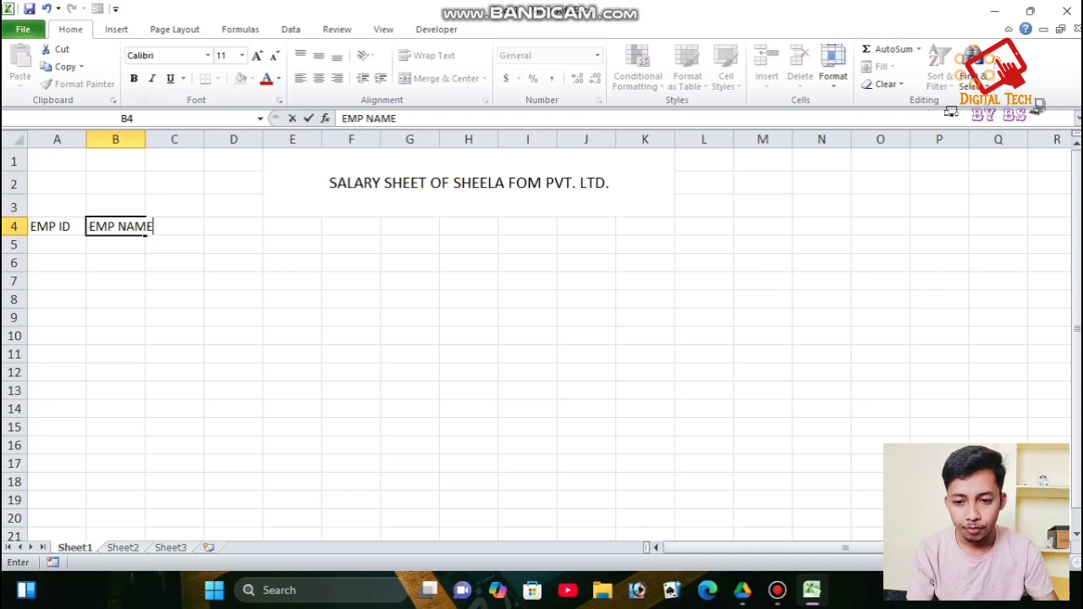
pyautogui.doubleClick(144, 140)
pyautogui.click(186, 227)
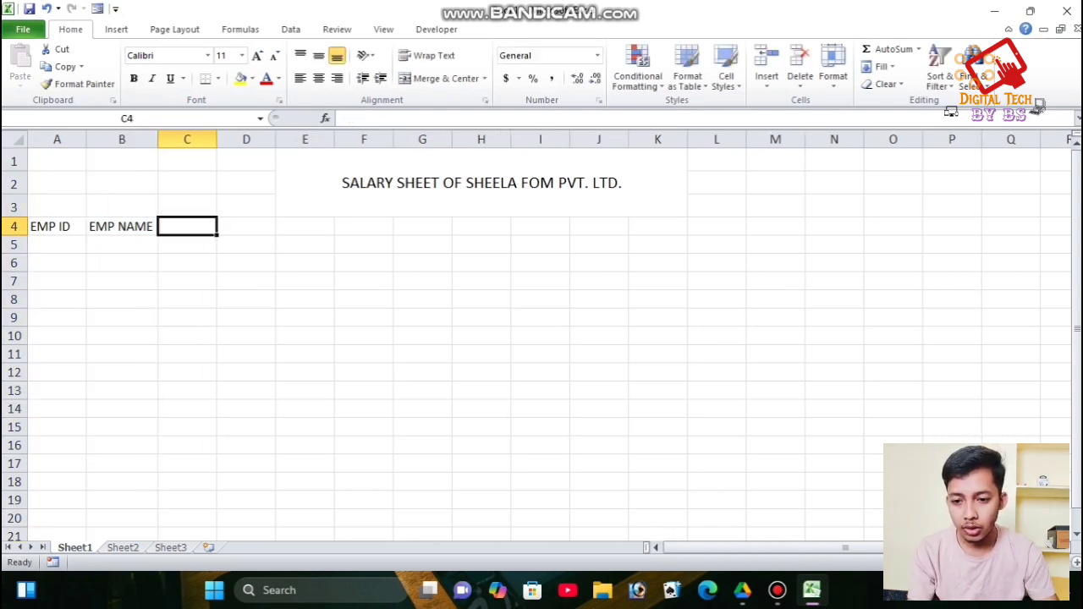
pyautogui.write('BASIC')
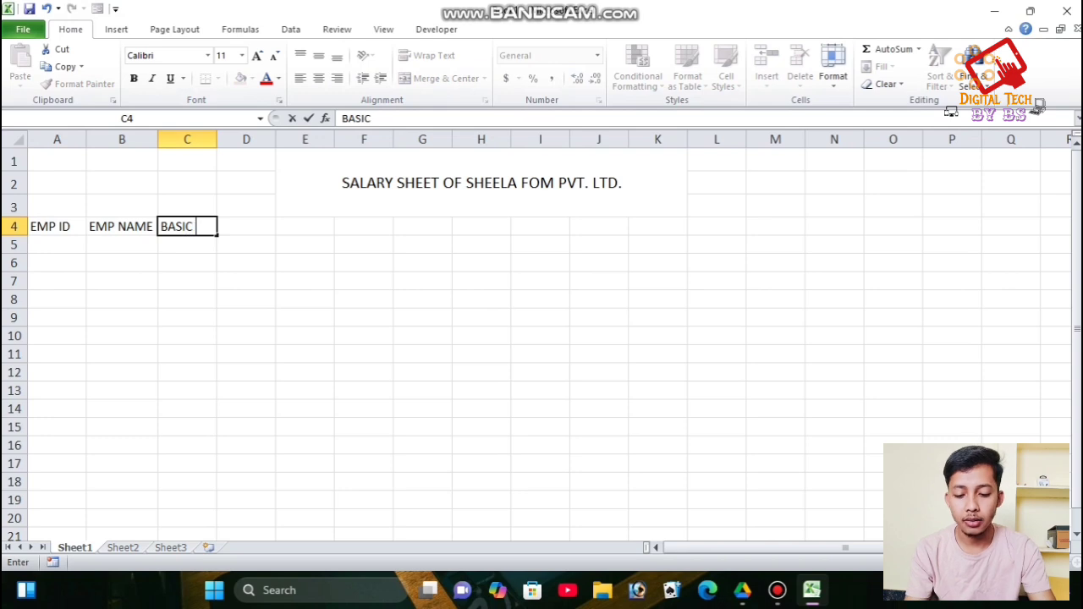
pyautogui.write(' SALARY')
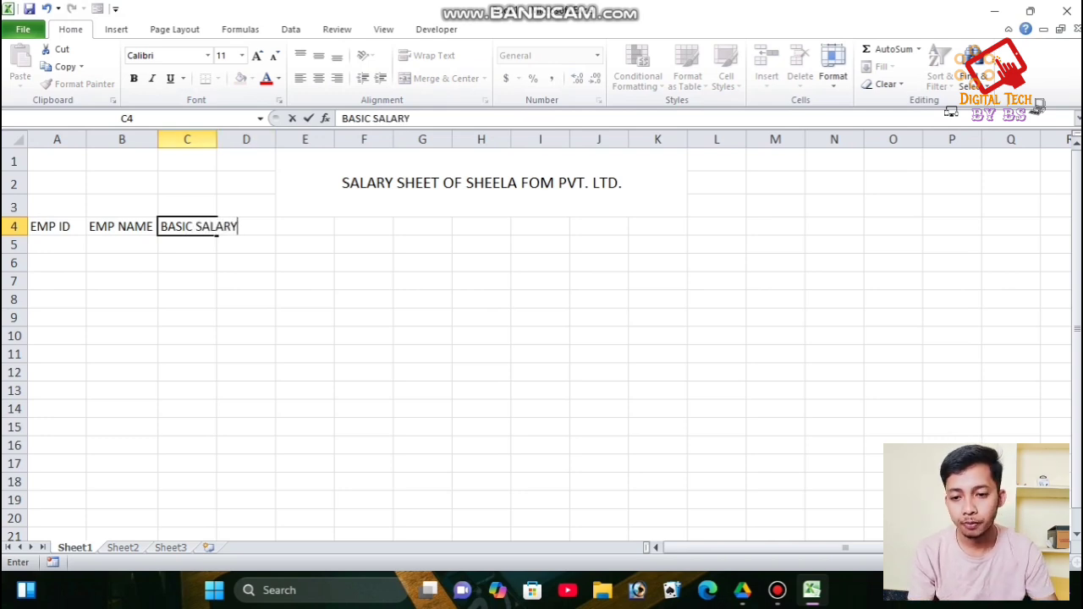
pyautogui.doubleClick(217, 140)
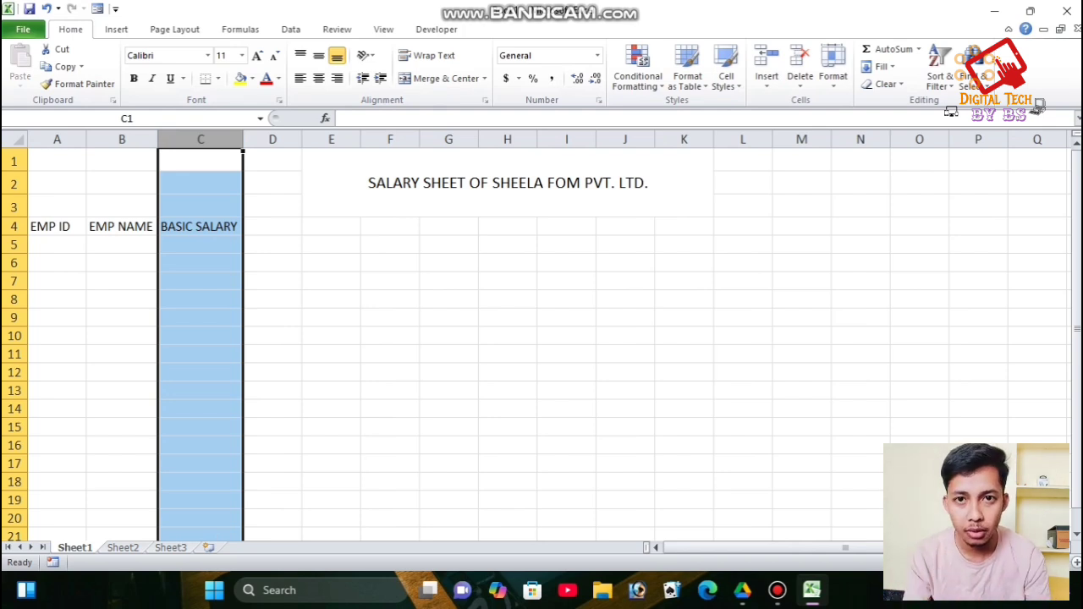
pyautogui.click(273, 226)
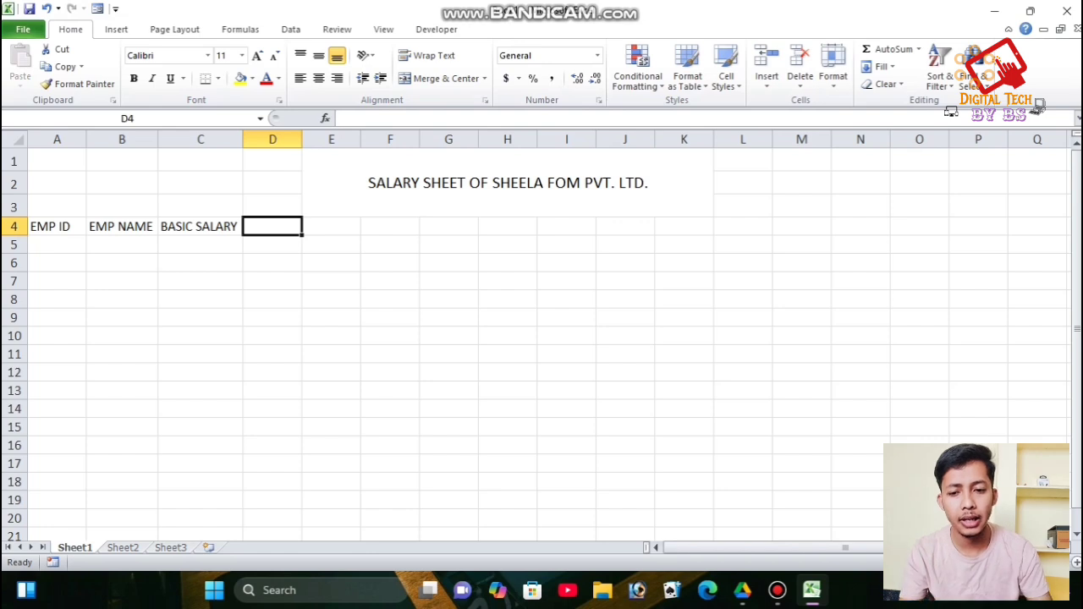
# - Add headers TA(2.5%), DA(2%) and HRA(10%) across row 4
pyautogui.write('TA')
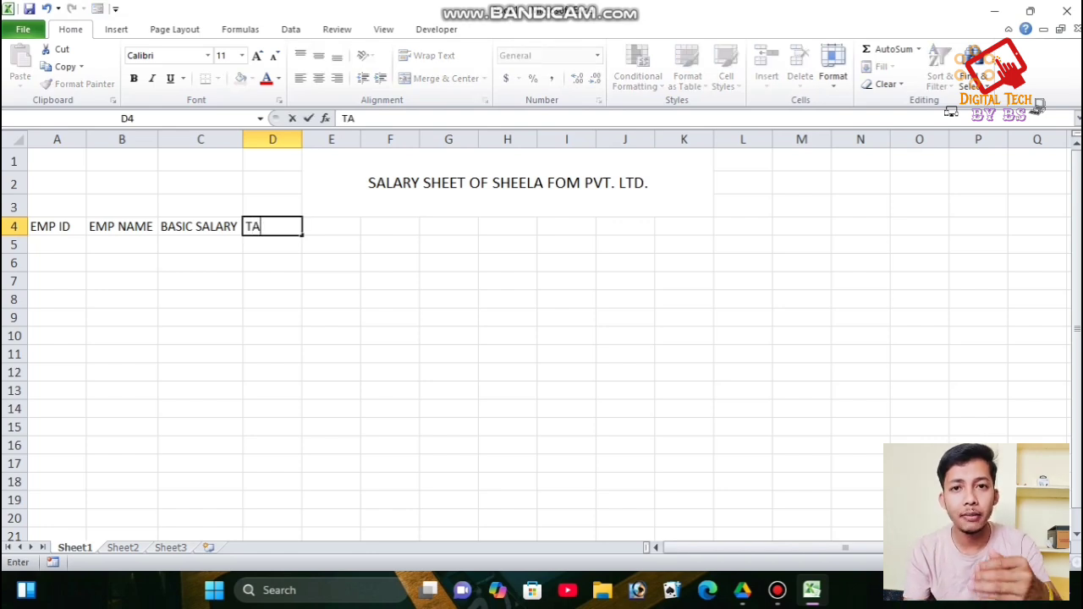
pyautogui.write('(')
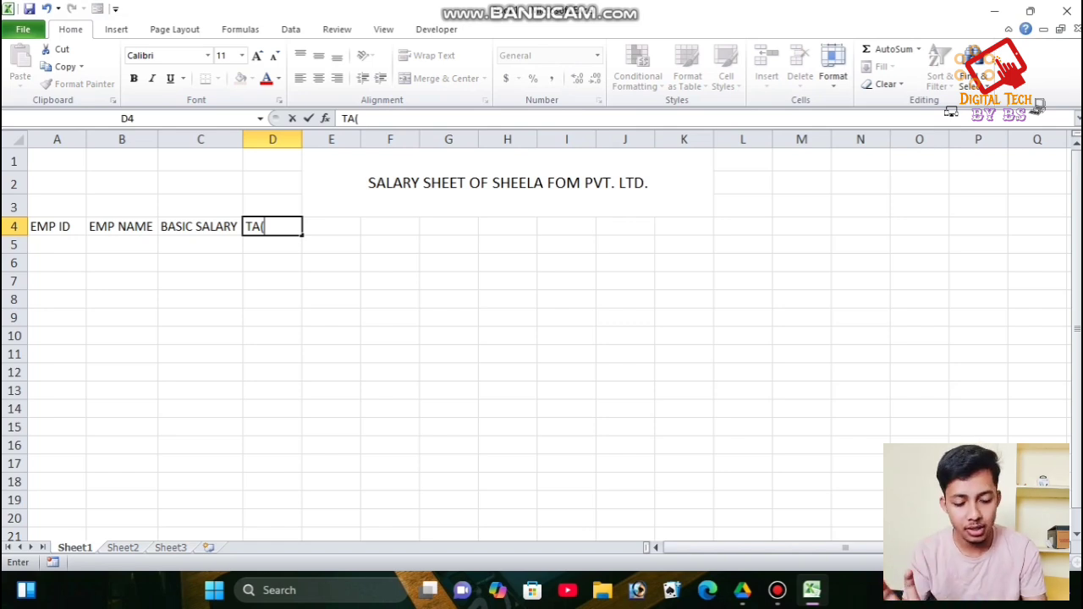
pyautogui.write('10')
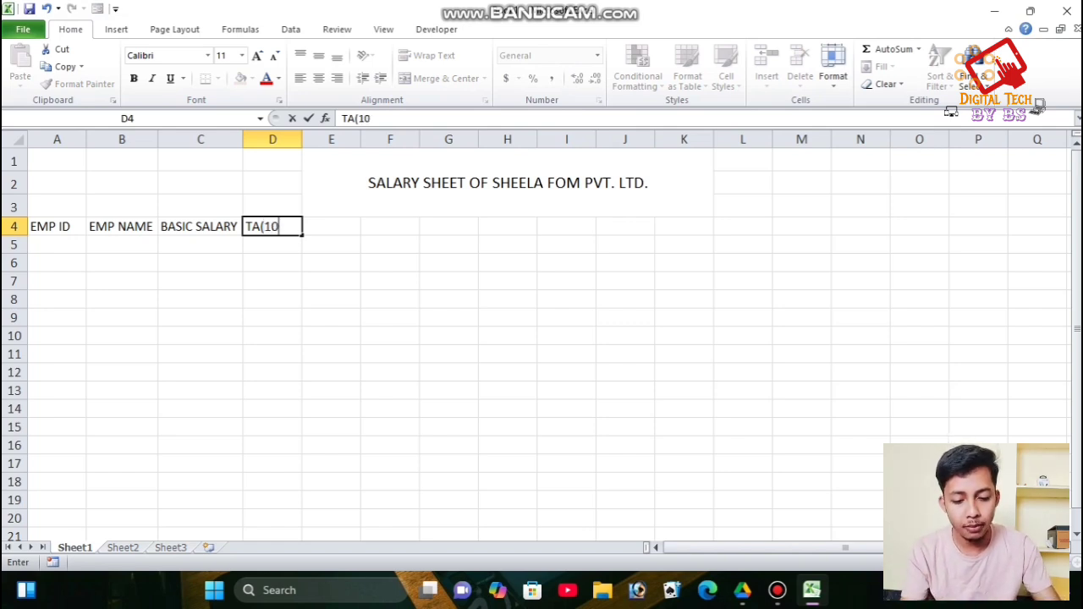
pyautogui.press('BackSpace')
pyautogui.press('BackSpace')
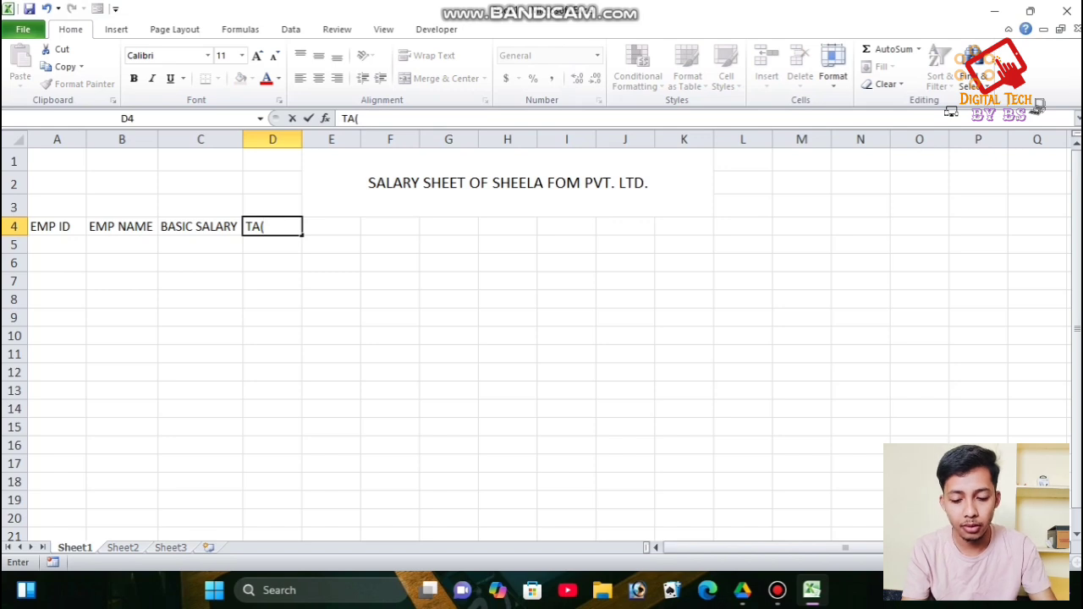
pyautogui.write('2.5%)')
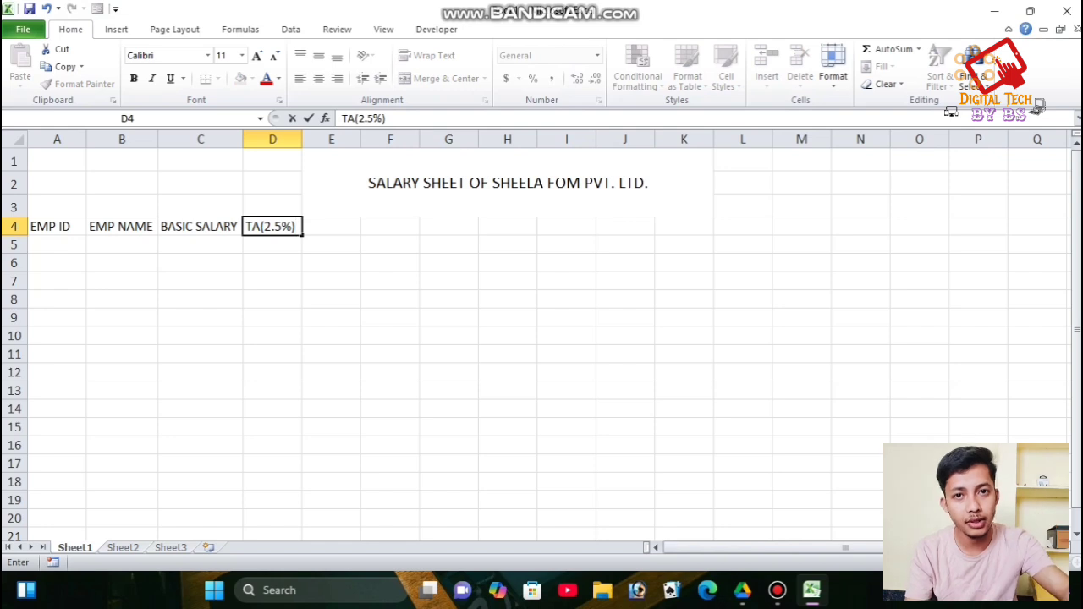
pyautogui.press('Tab')
pyautogui.write('DA')
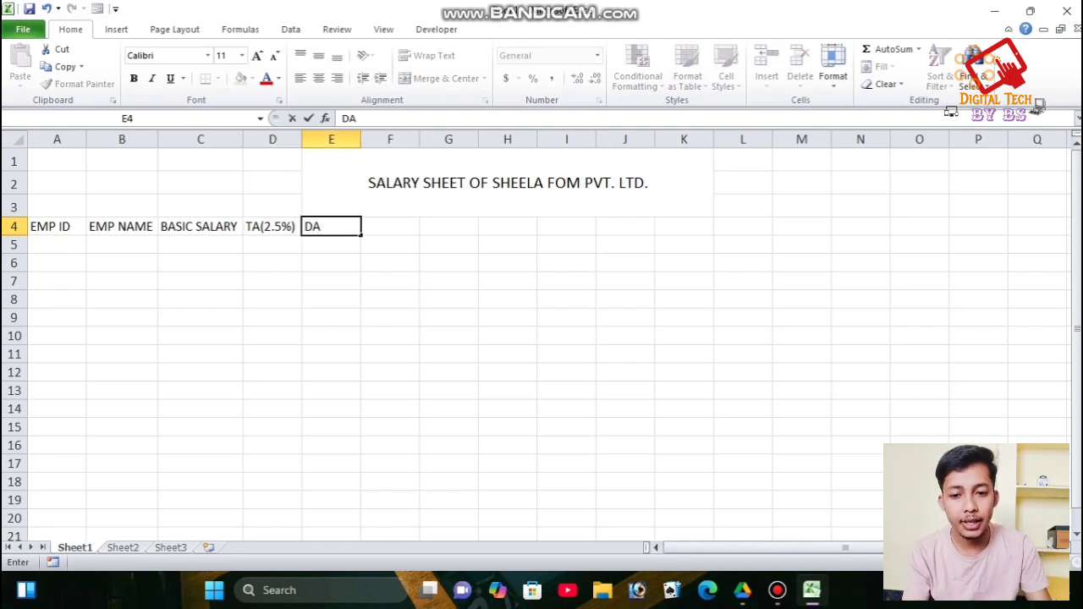
pyautogui.write('(')
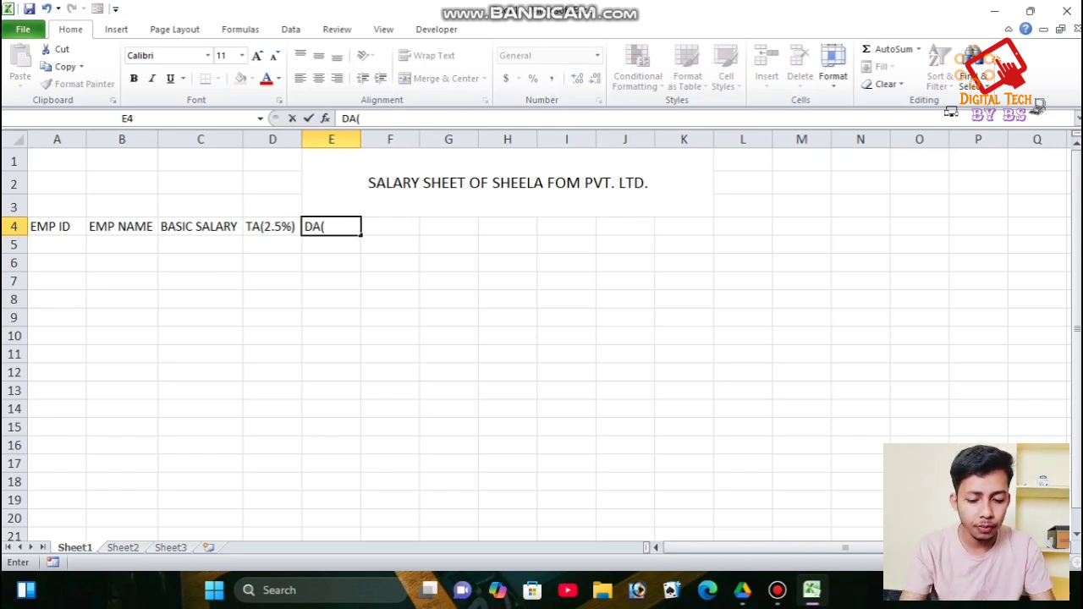
pyautogui.write('2')
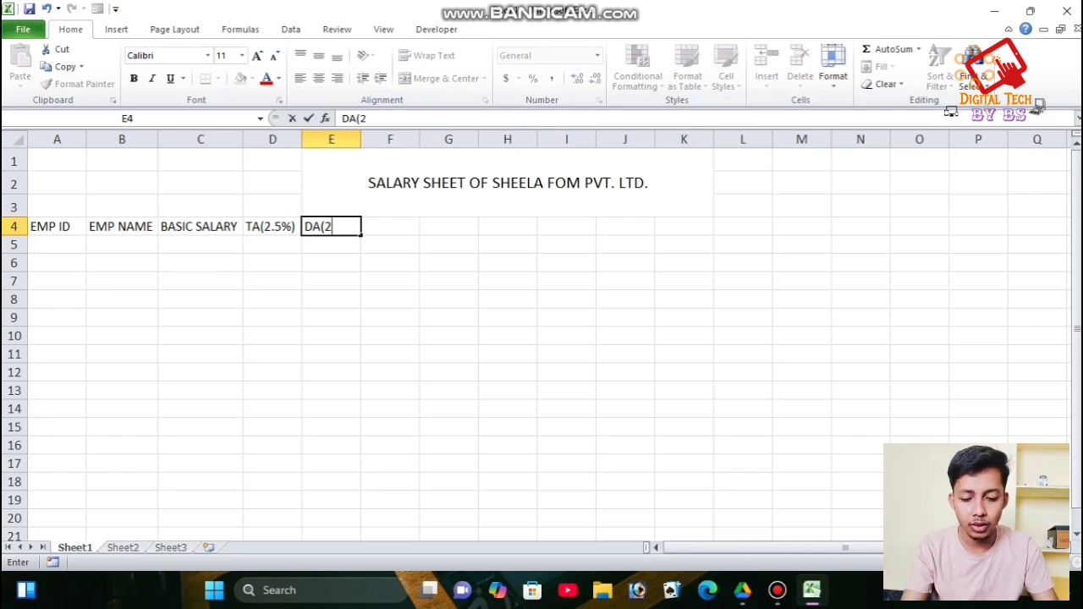
pyautogui.write('%')
pyautogui.press('BackSpace')
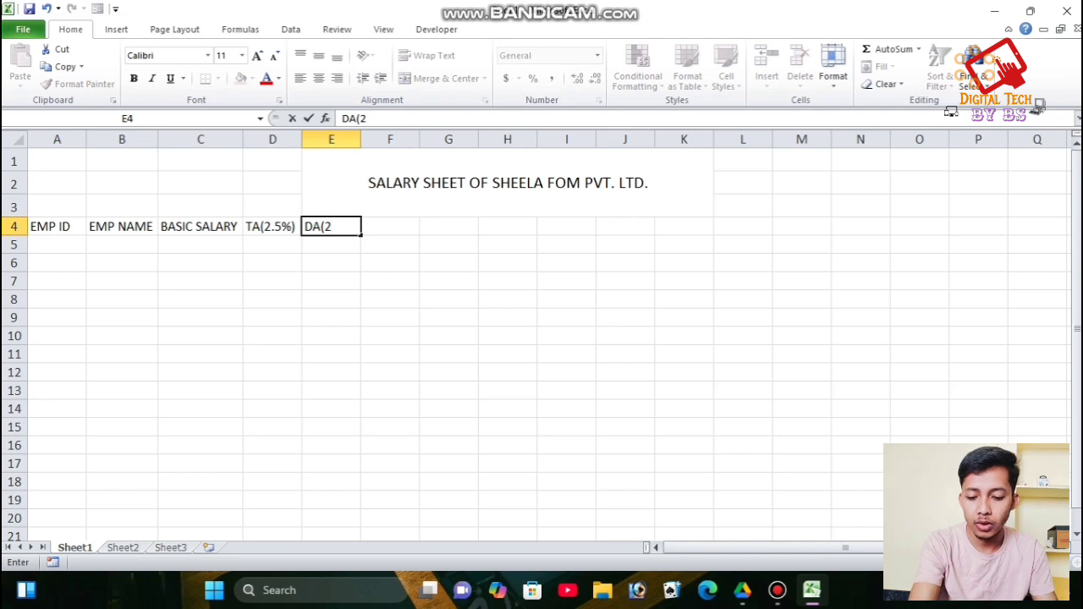
pyautogui.write('%')
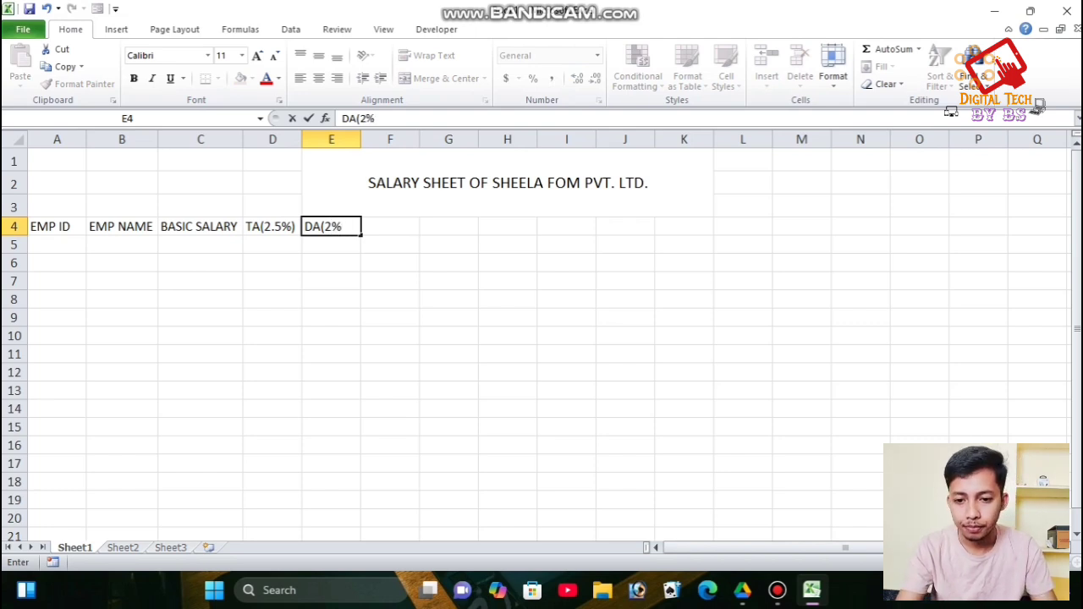
pyautogui.write(')')
pyautogui.press('Tab')
pyautogui.write('HRA(')
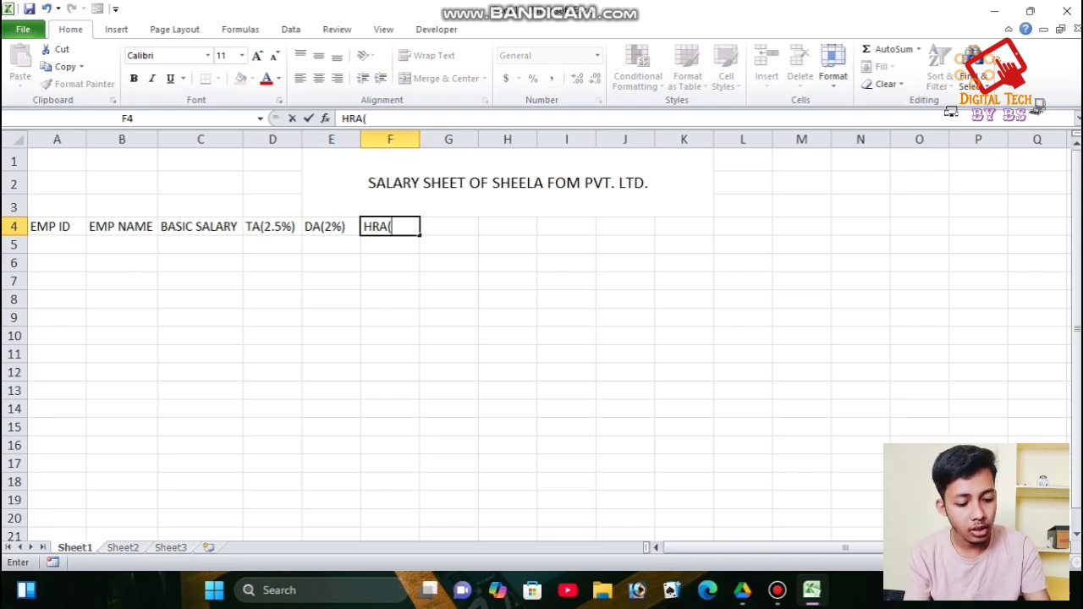
pyautogui.write('10%')
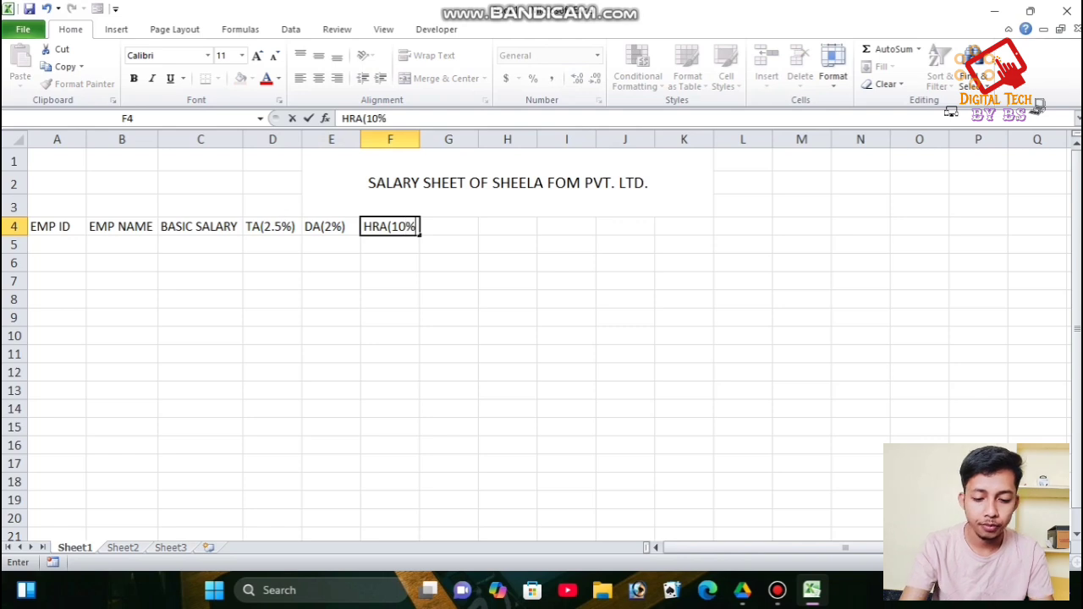
pyautogui.write(')')
pyautogui.press('Tab')
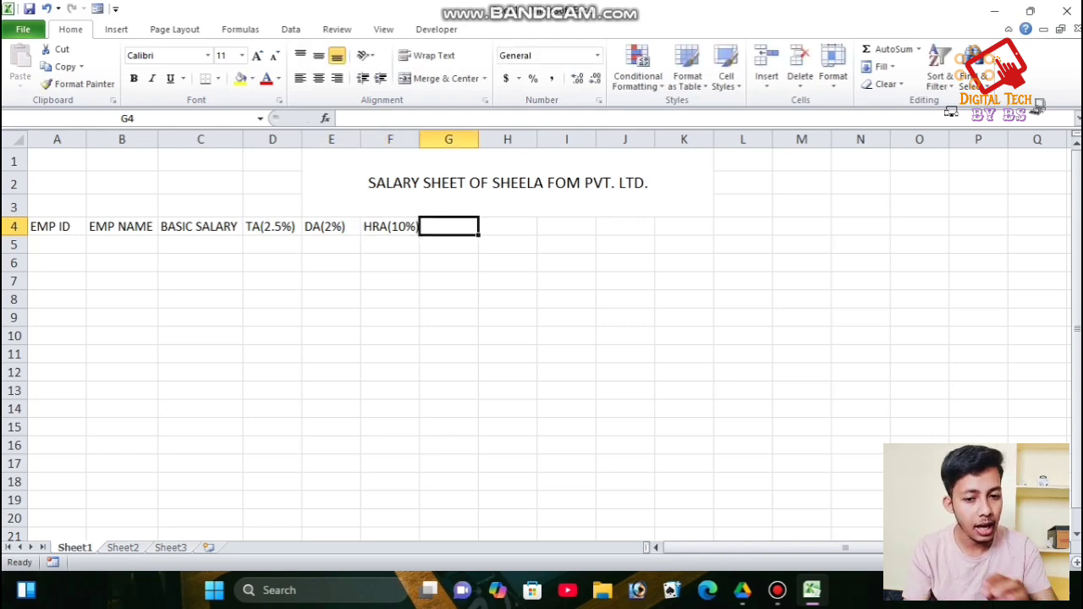
# - Add INCENTIVES and TOTAL SALARY headers, auto-fitting their columns to the text
pyautogui.write('TOTAL')
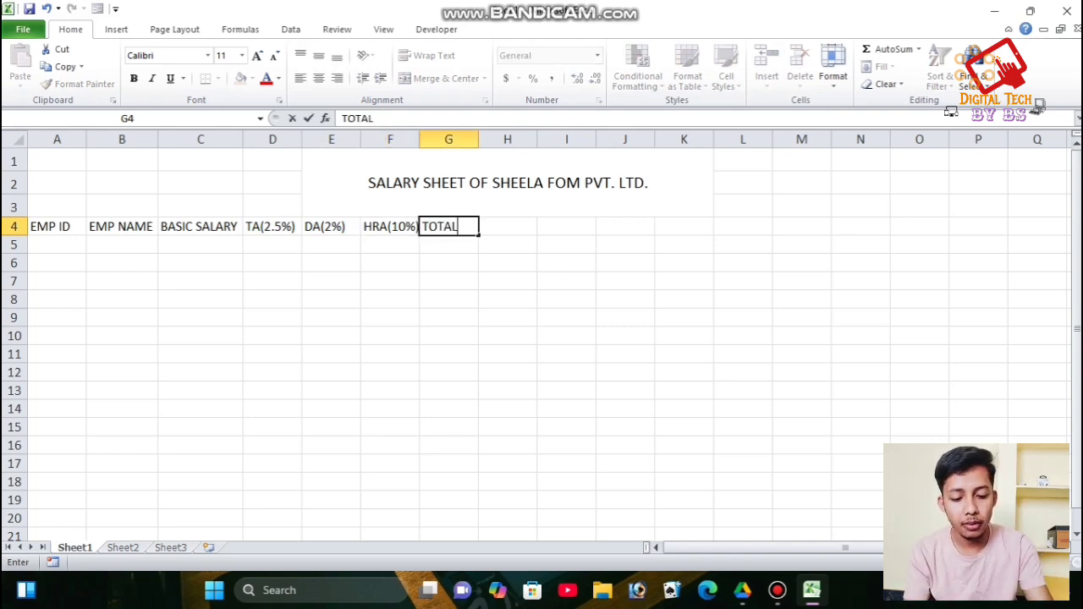
pyautogui.press('BackSpace')
pyautogui.press('BackSpace')
pyautogui.press('BackSpace')
pyautogui.press('BackSpace')
pyautogui.press('BackSpace')
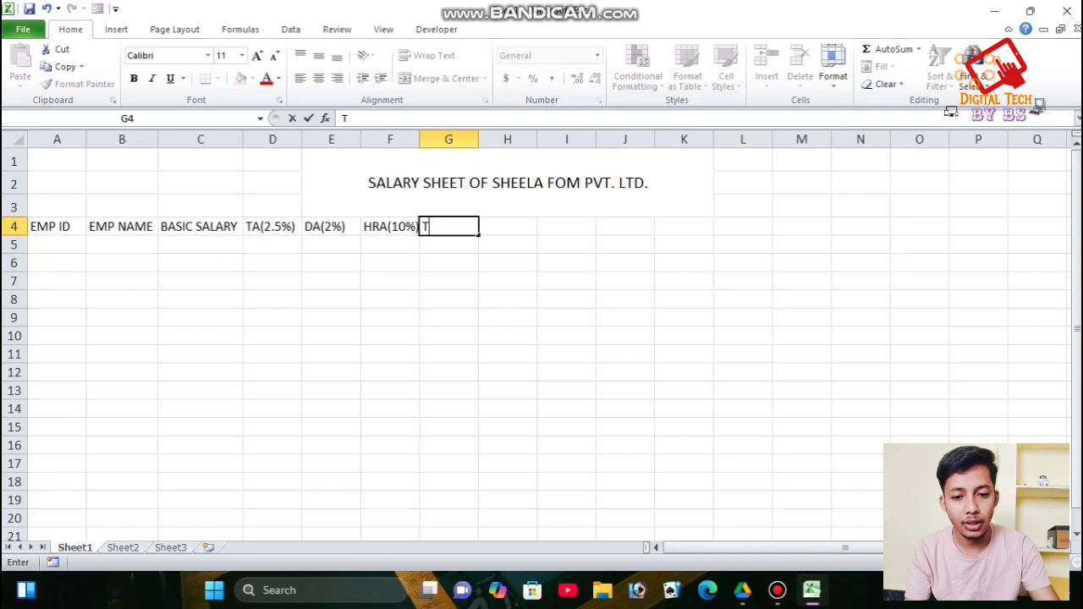
pyautogui.write('IN')
pyautogui.write('CENTIVES')
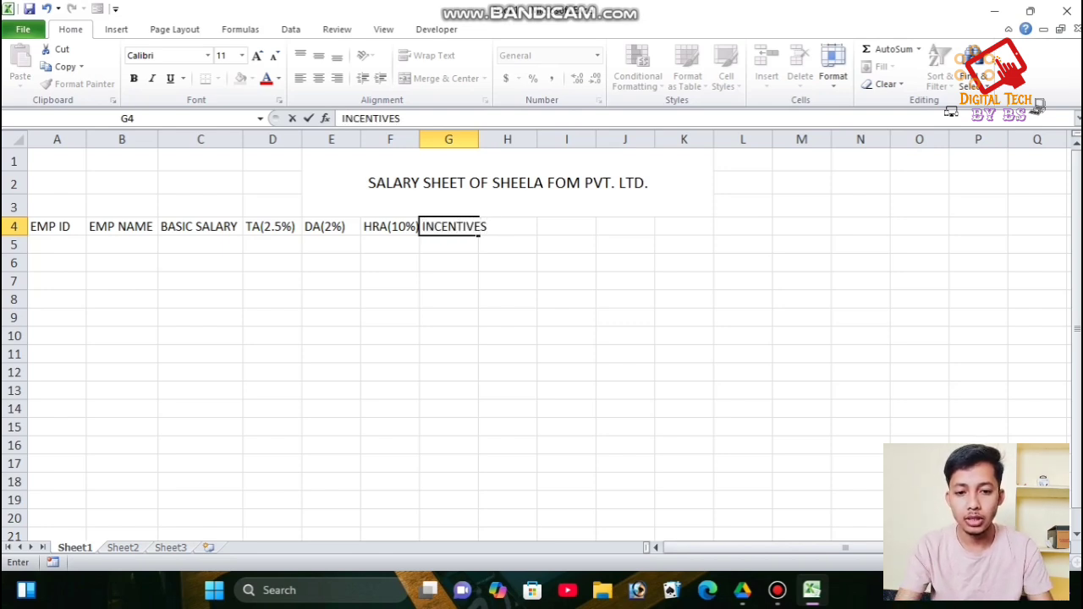
pyautogui.click(506, 139)
pyautogui.doubleClick(479, 140)
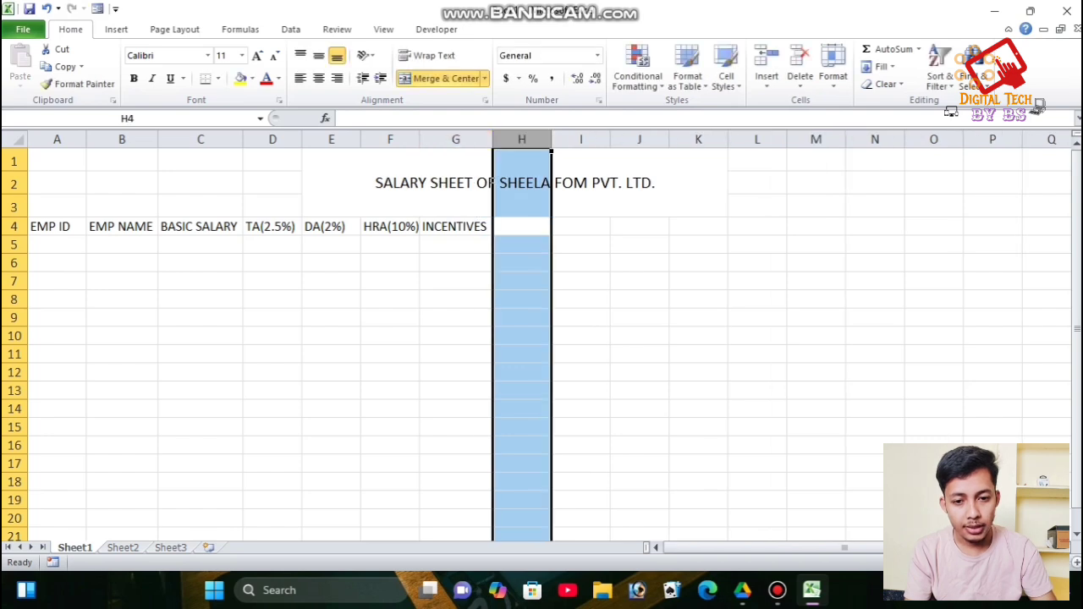
pyautogui.click(521, 226)
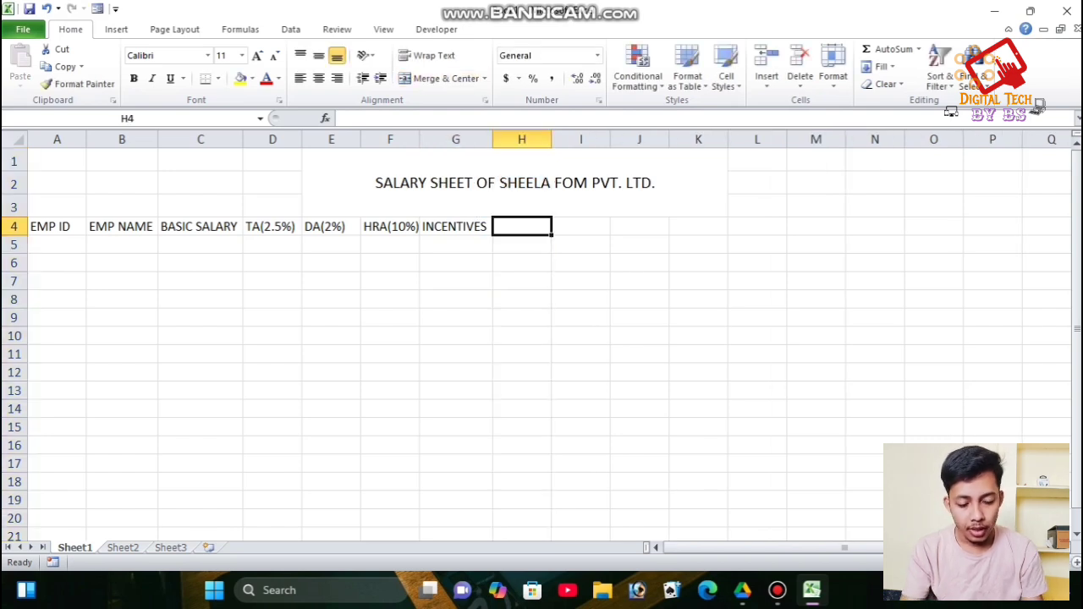
pyautogui.write('TOTAL SA')
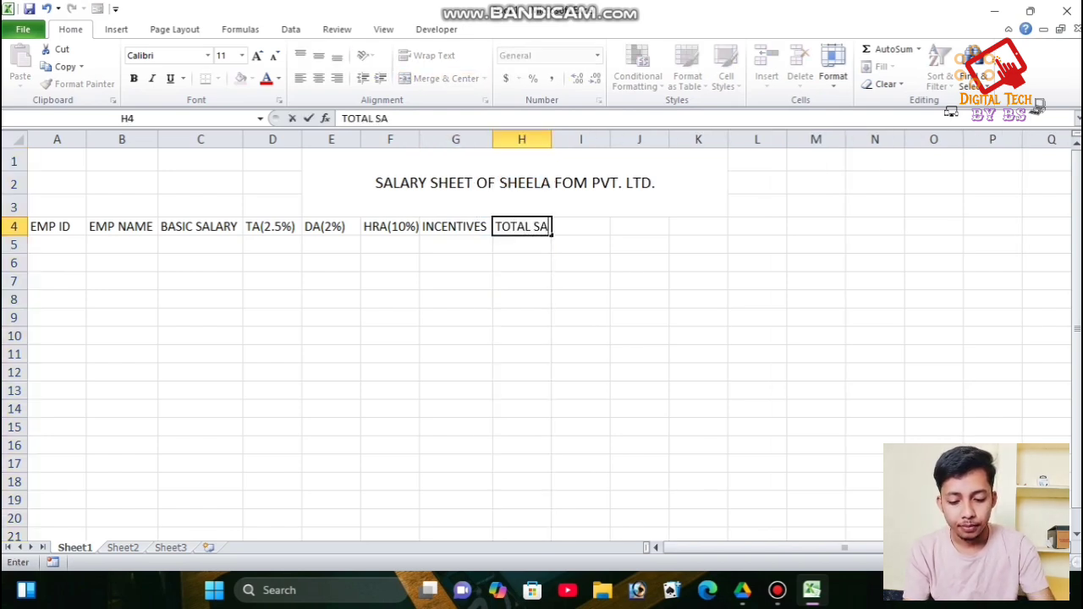
pyautogui.write('LARY')
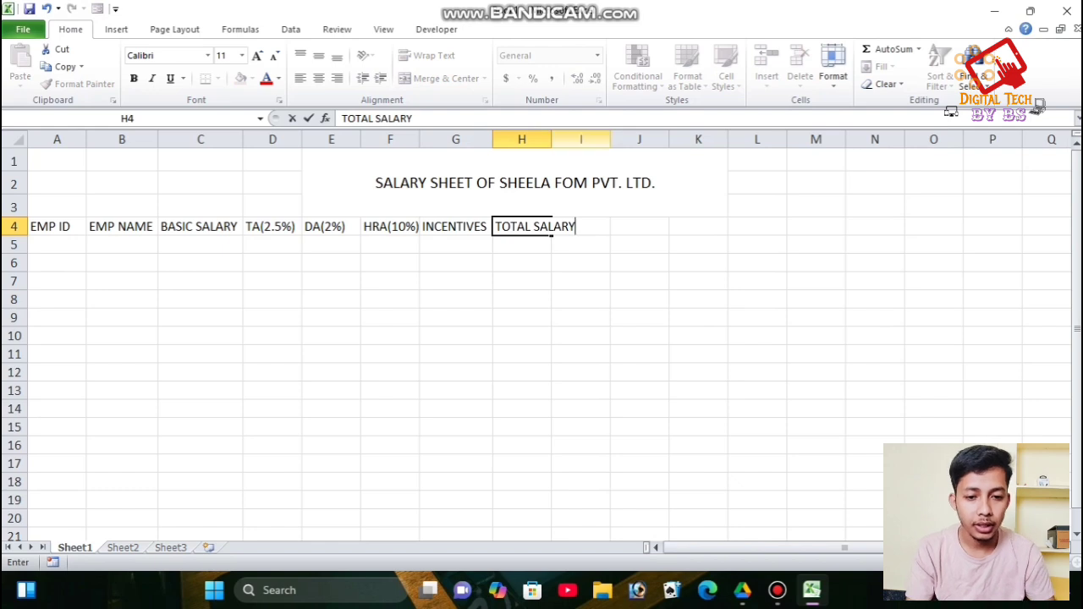
pyautogui.doubleClick(550, 140)
# - Add headers TAX(200), PF(1200) and start typing NET SALARY
pyautogui.click(609, 226)
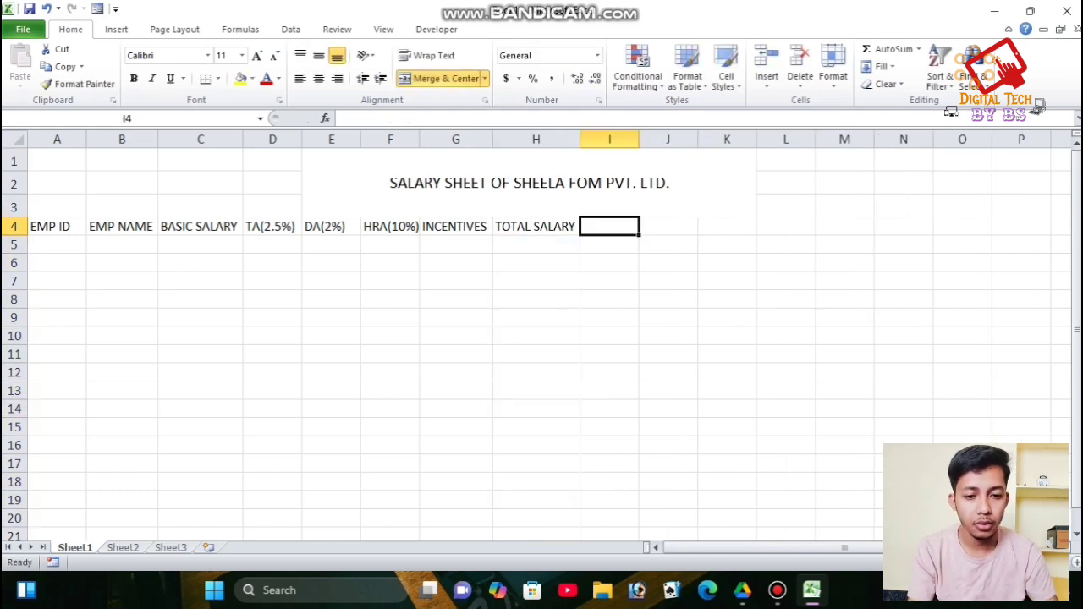
pyautogui.write('TAX')
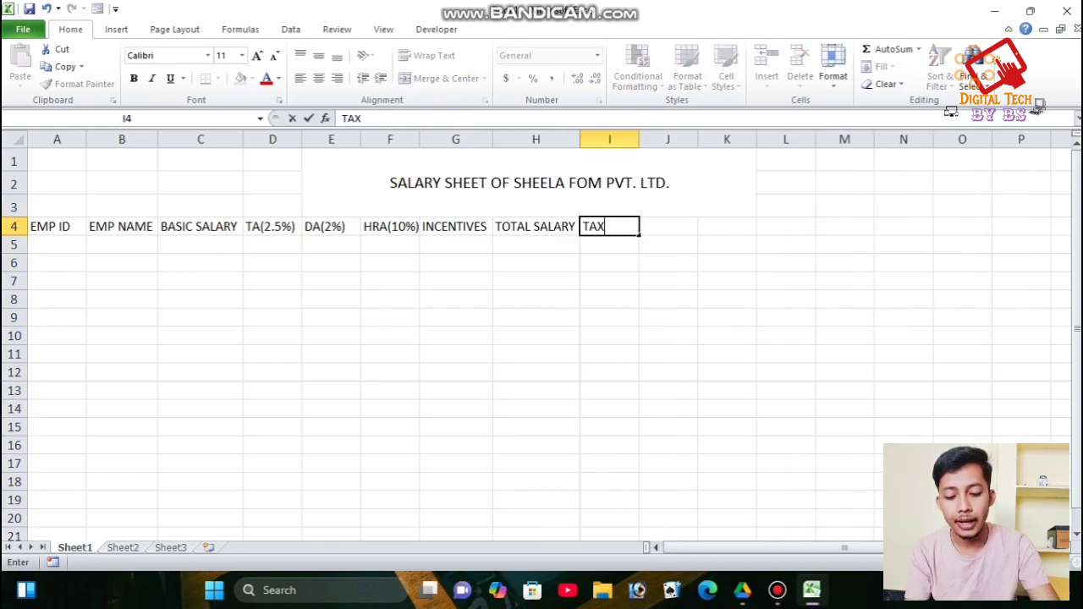
pyautogui.write('(')
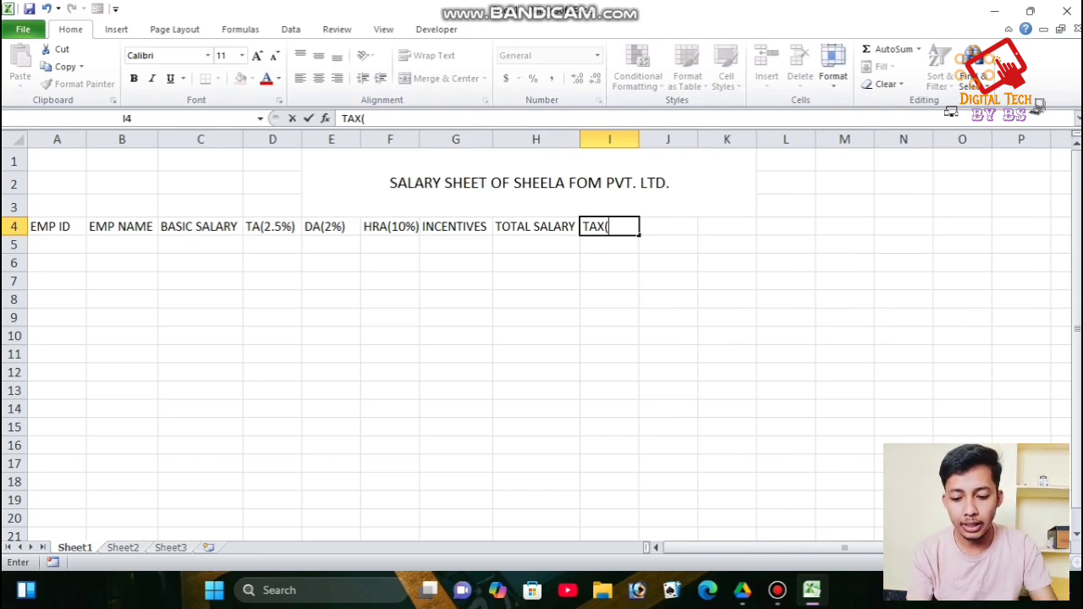
pyautogui.write('200')
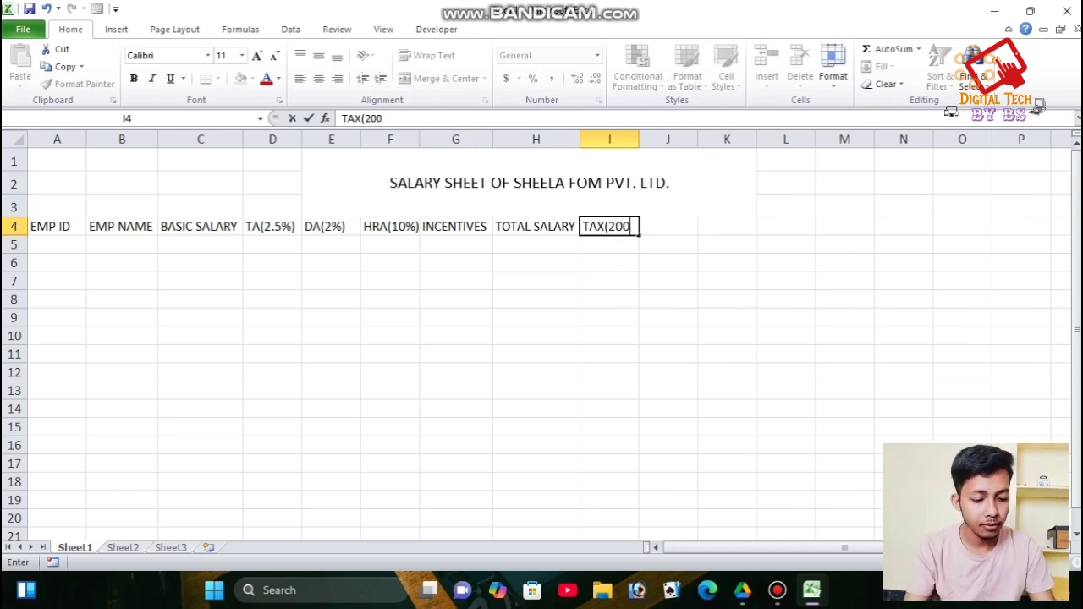
pyautogui.write(')')
pyautogui.press('Tab')
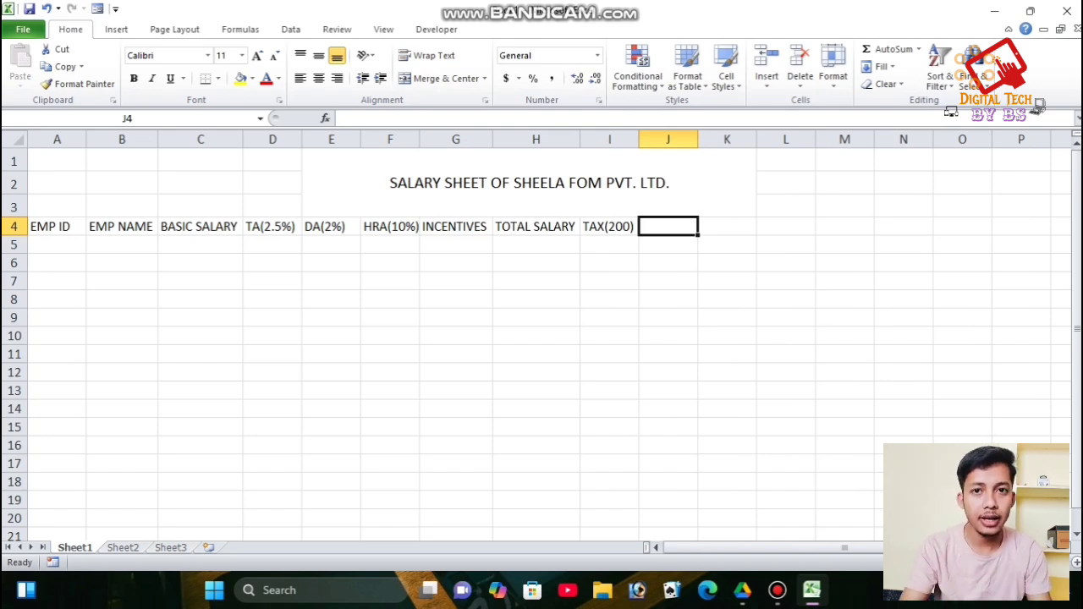
pyautogui.write('PF')
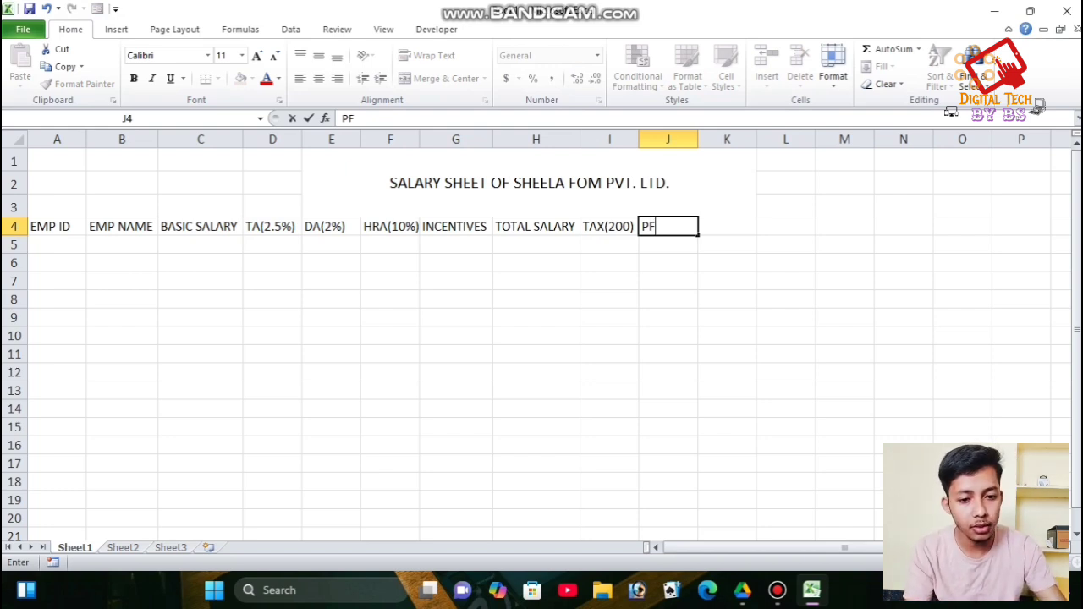
pyautogui.write('(12')
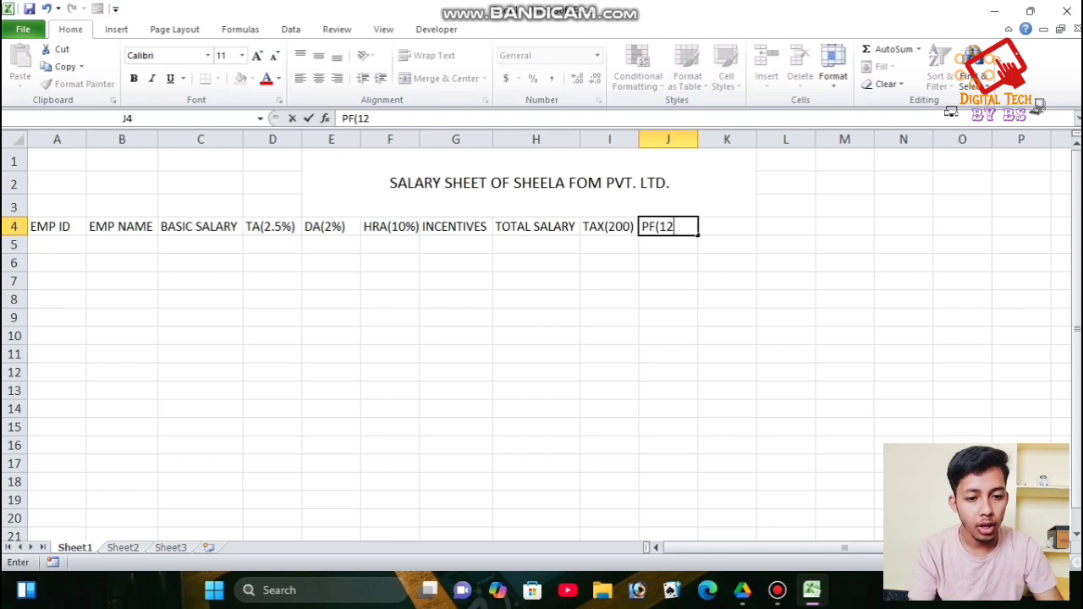
pyautogui.write('00')
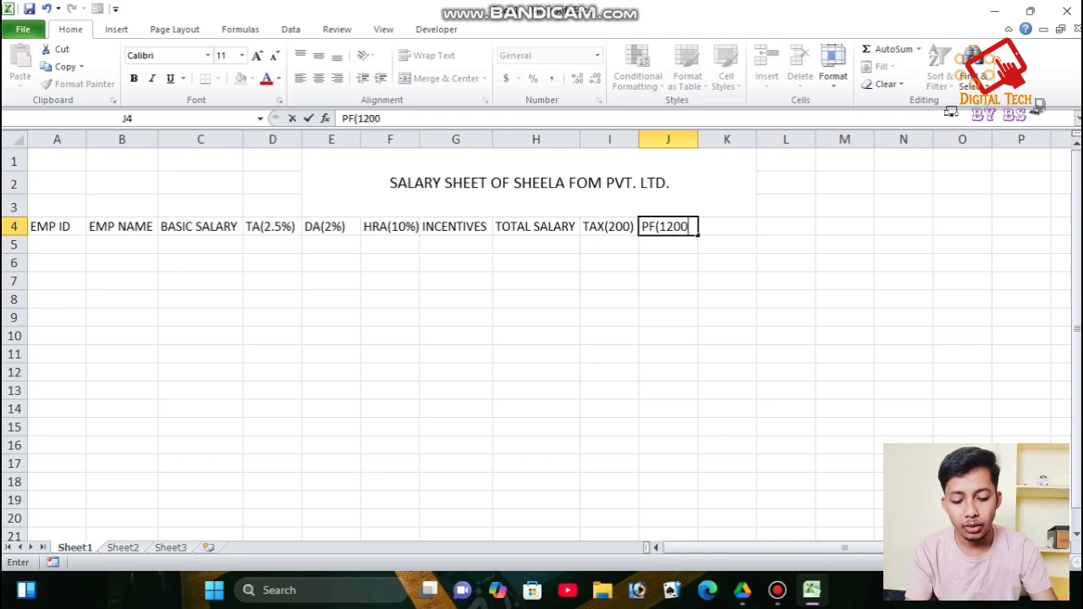
pyautogui.write(')')
pyautogui.press('Tab')
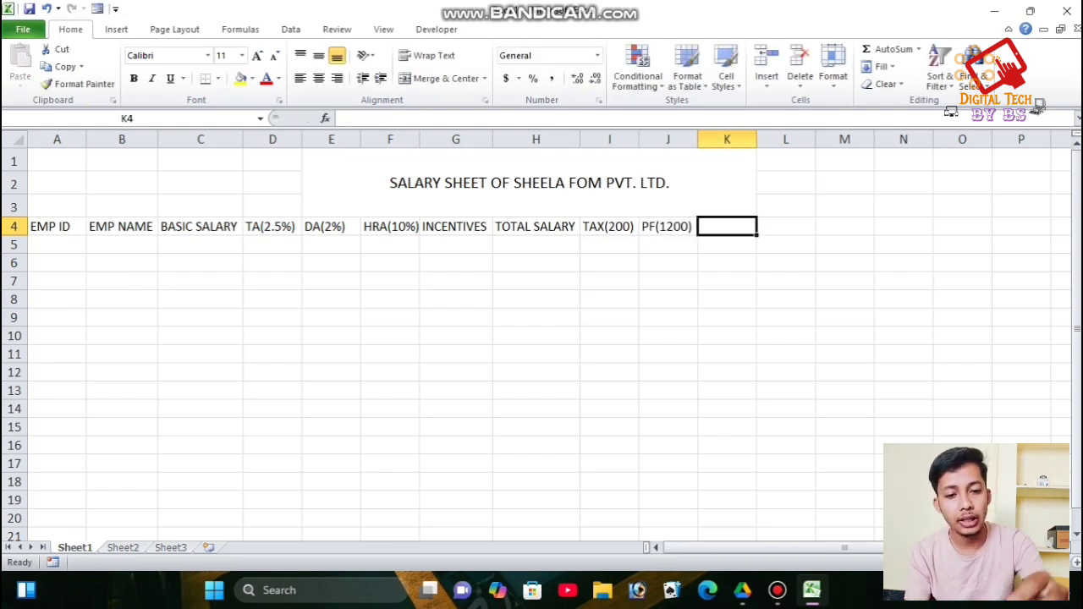
pyautogui.write('NET')
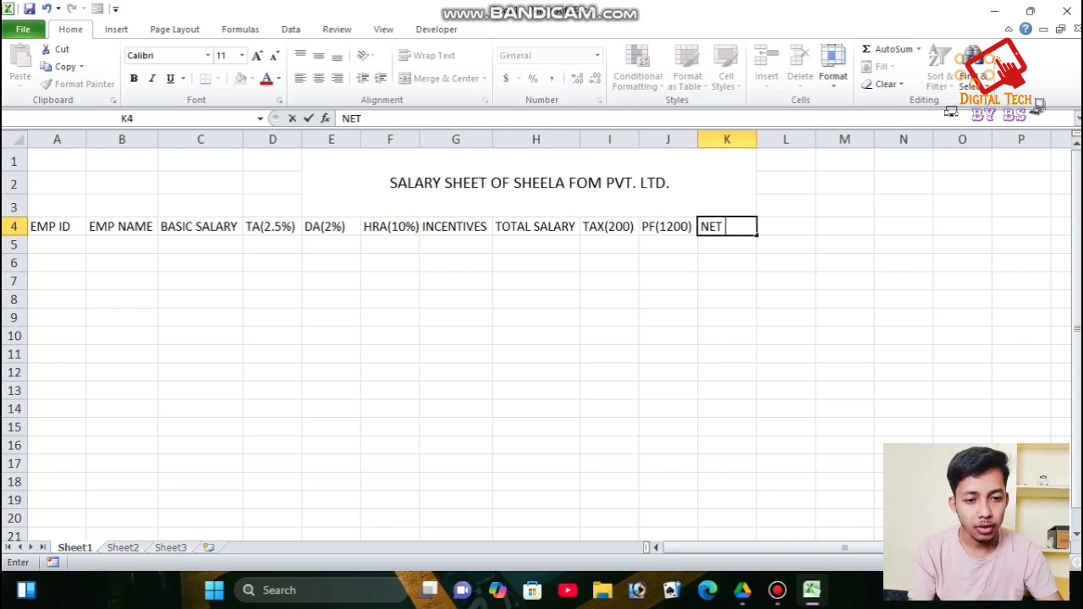
pyautogui.write('SALARY')
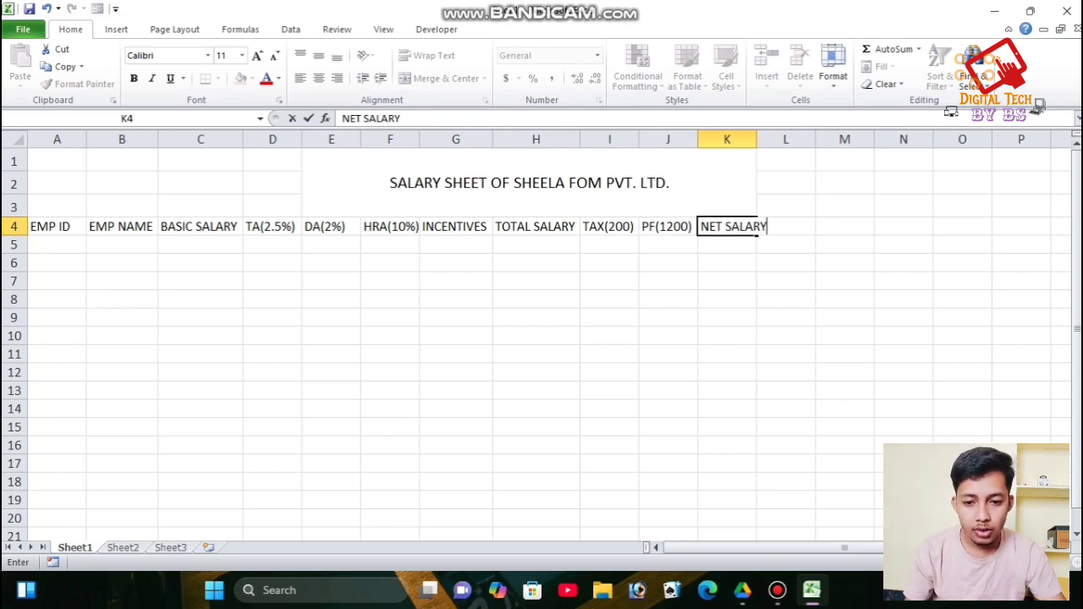
# - Finish the NET SALARY header, shift the header row right, and AutoFit column widths
pyautogui.click(727, 139)
pyautogui.doubleClick(756, 139)
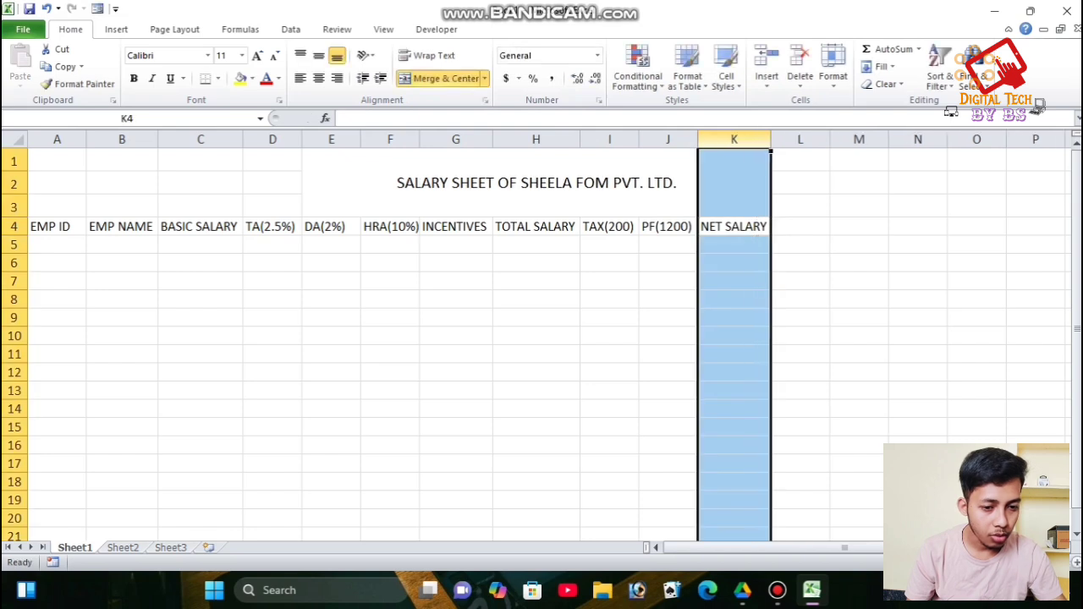
pyautogui.moveTo(56, 226); pyautogui.dragTo(745, 227)
pyautogui.moveTo(768, 235); pyautogui.dragTo(886, 228)
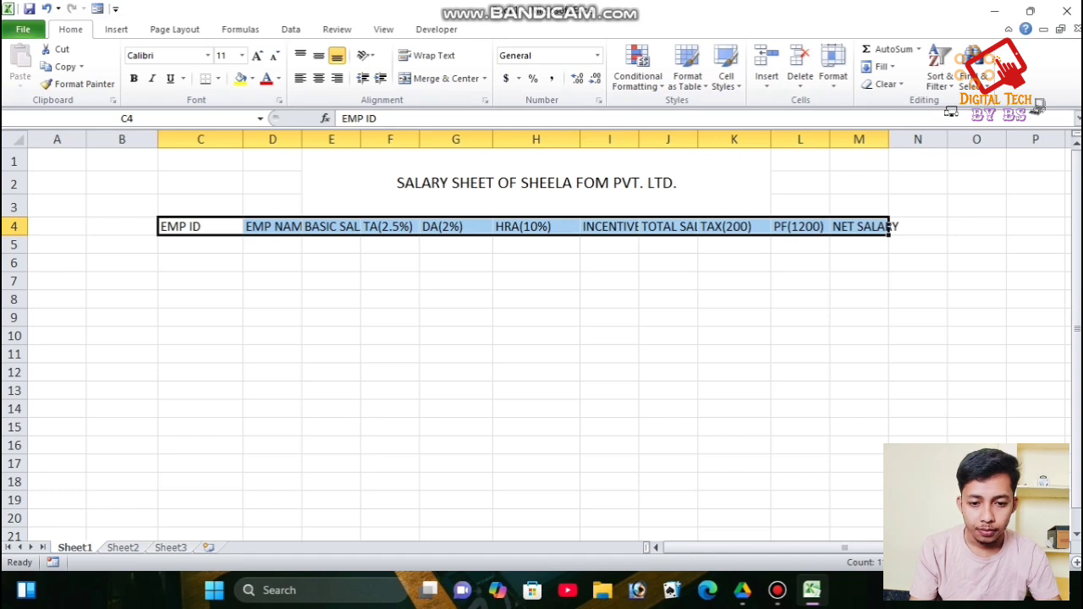
pyautogui.click(832, 76)
pyautogui.click(896, 193)
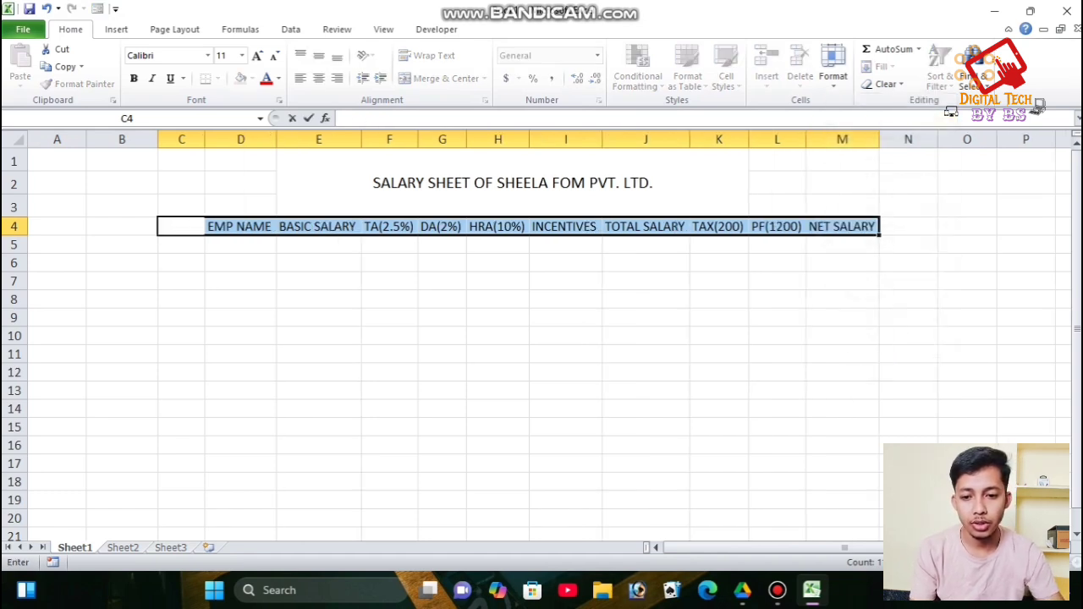
pyautogui.click(646, 390)
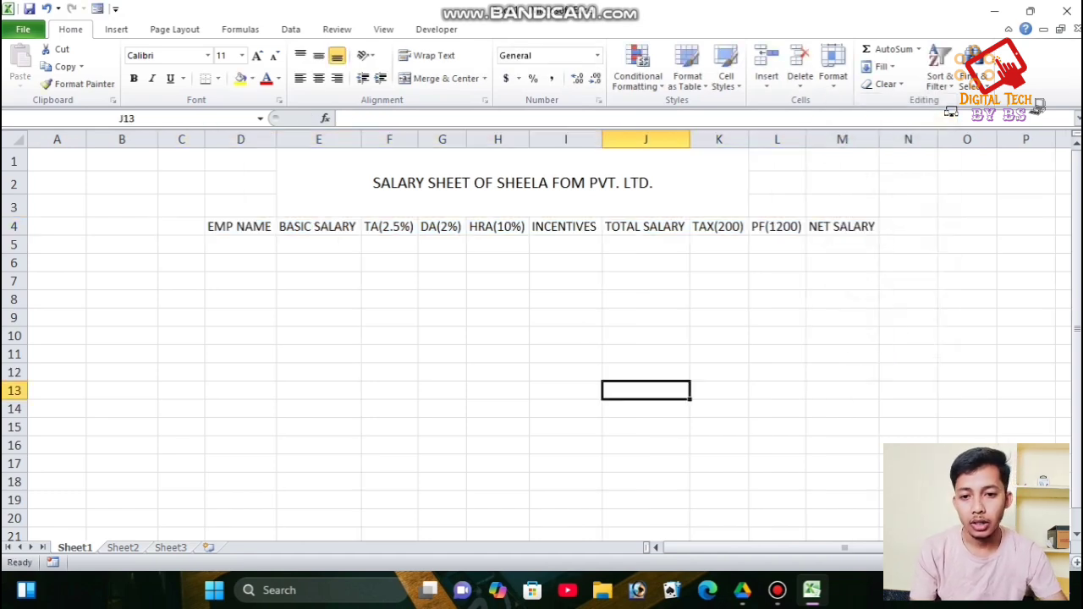
# - Apply All Borders to D4:M5 and select C4 for a new header
pyautogui.moveTo(240, 227); pyautogui.dragTo(842, 243)
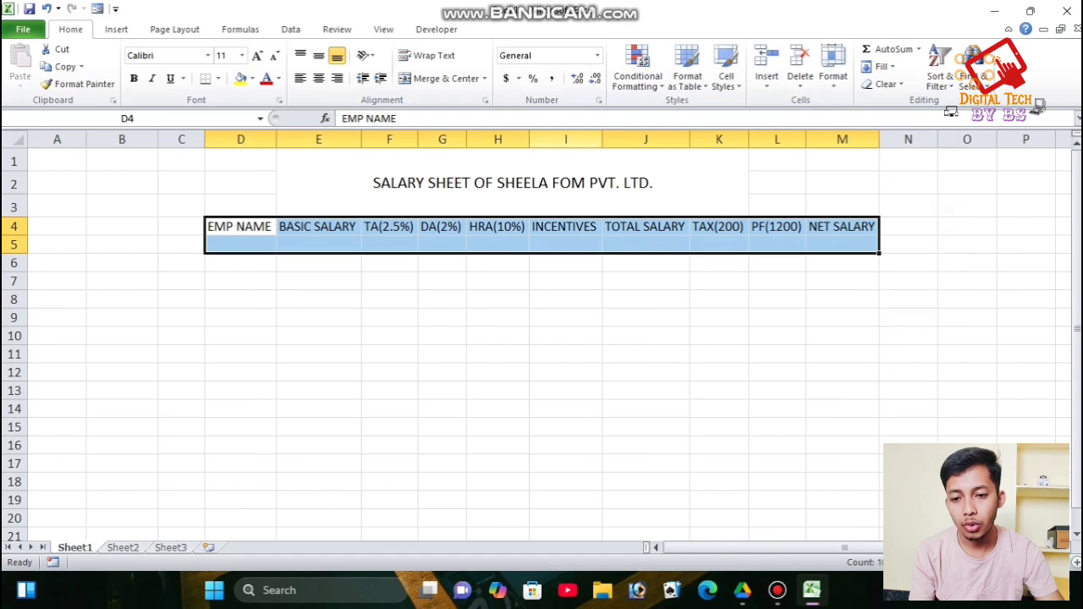
pyautogui.click(217, 78)
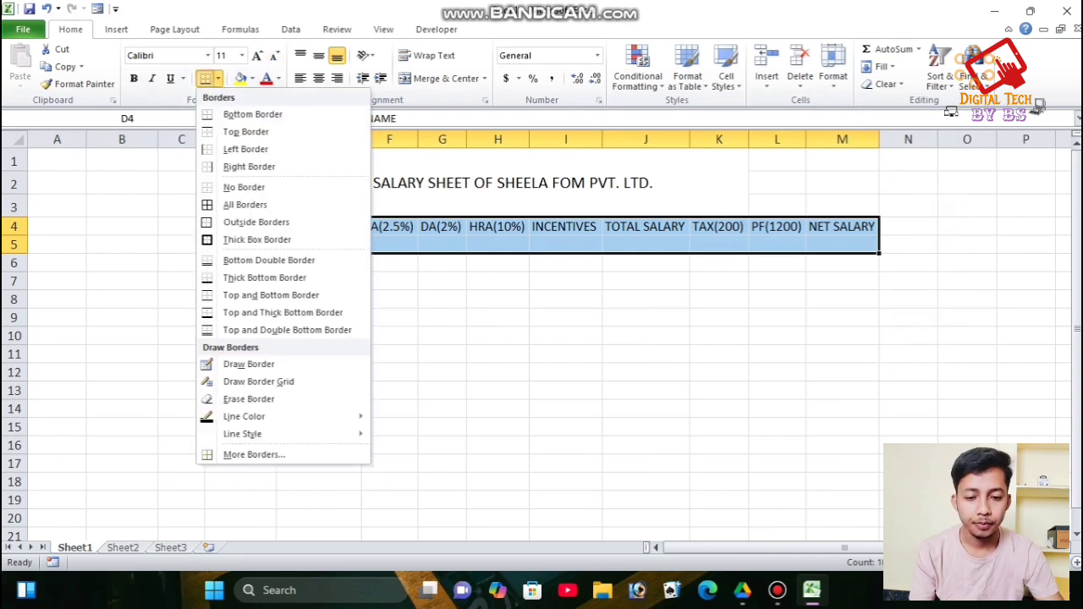
pyautogui.click(246, 205)
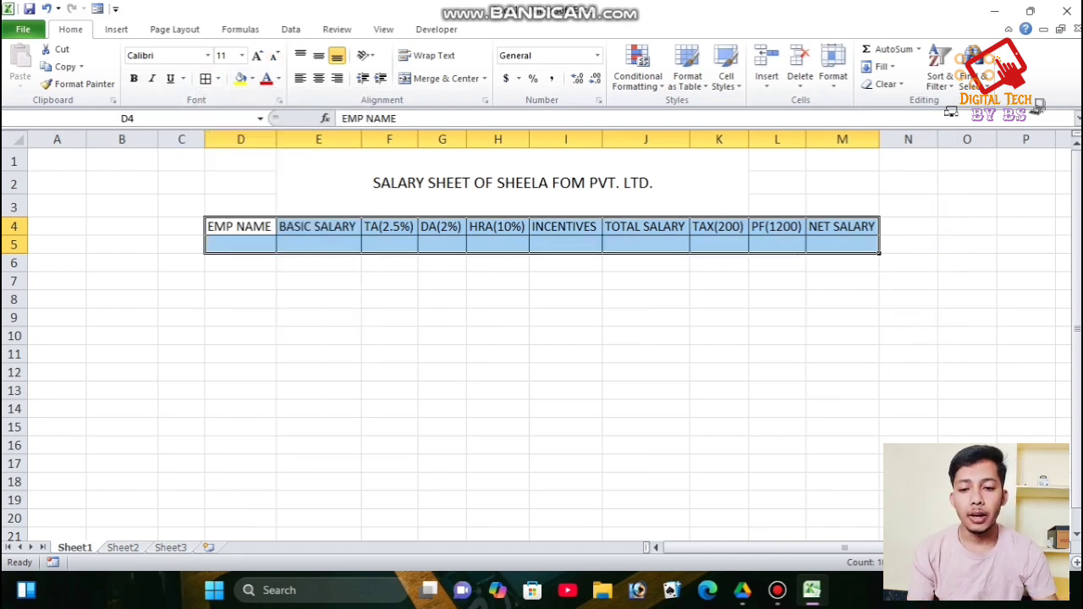
pyautogui.click(566, 373)
pyautogui.click(240, 244)
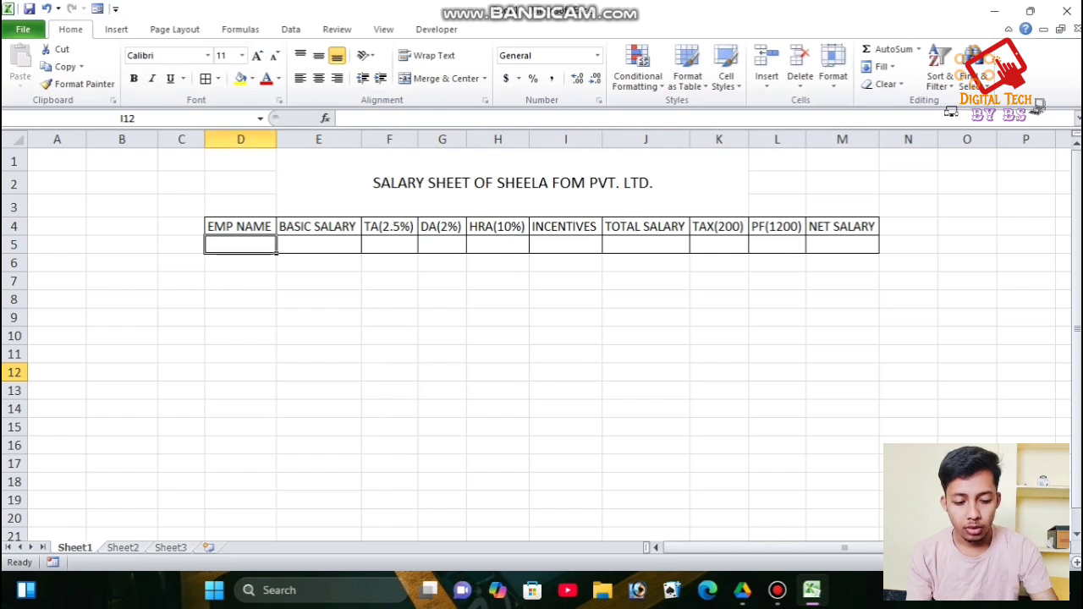
pyautogui.click(181, 227)
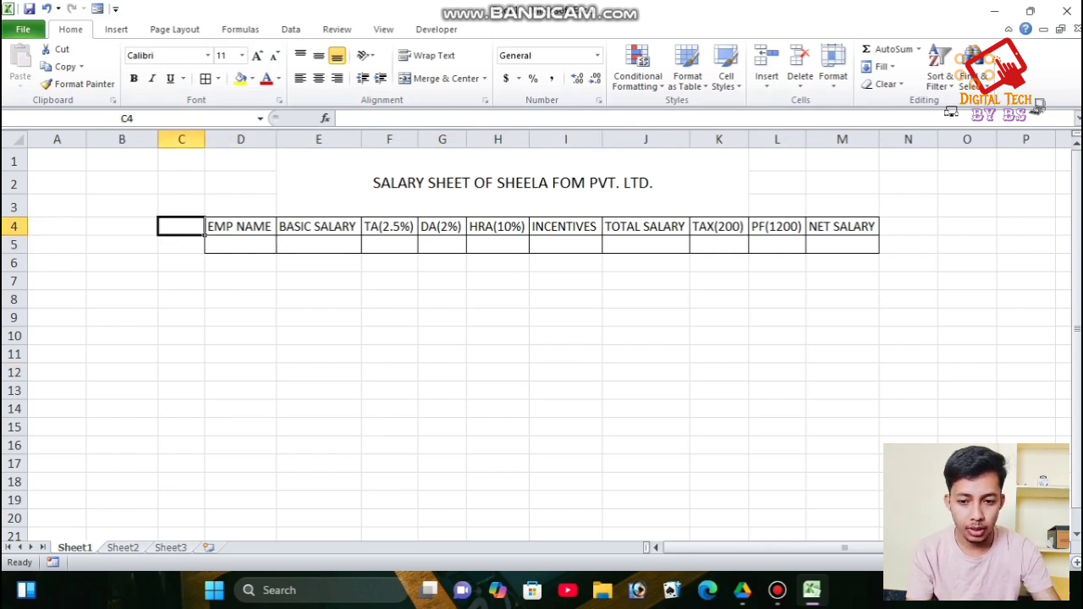
# - Enter EMP ID in C4 and put borders around C4:C5
pyautogui.write('E')
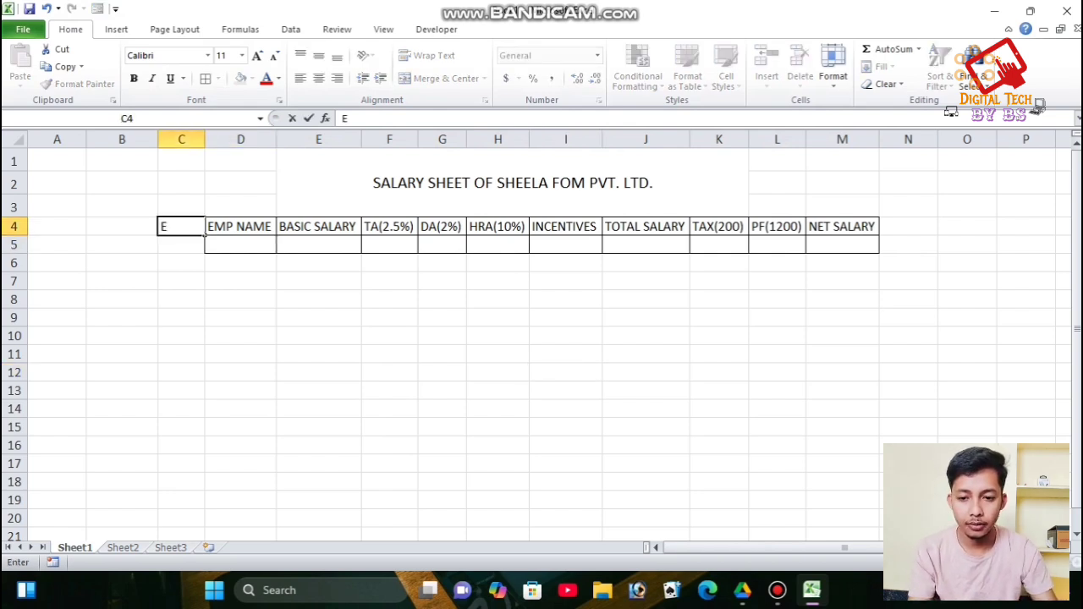
pyautogui.write('MP ID')
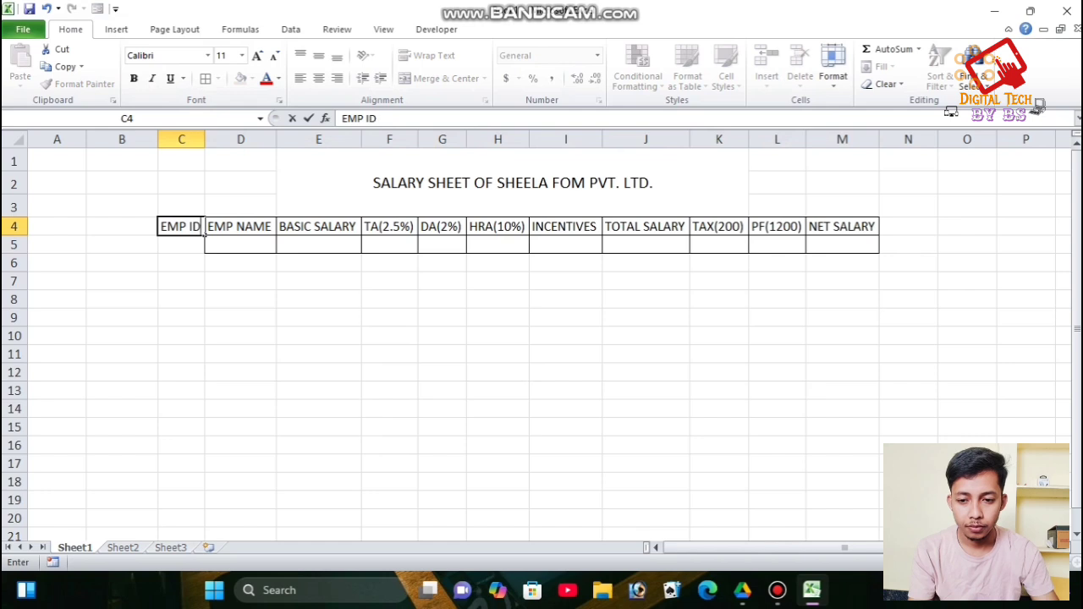
pyautogui.press('Return')
pyautogui.press('Up')
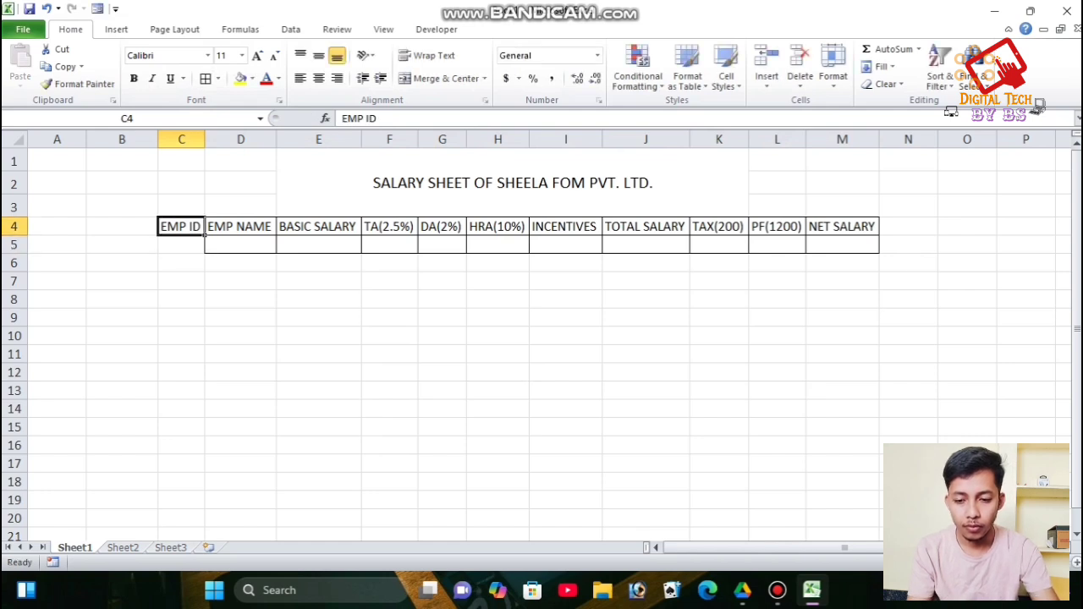
pyautogui.hotkey('shift', 'Down')
pyautogui.press('alt')
pyautogui.press('h')
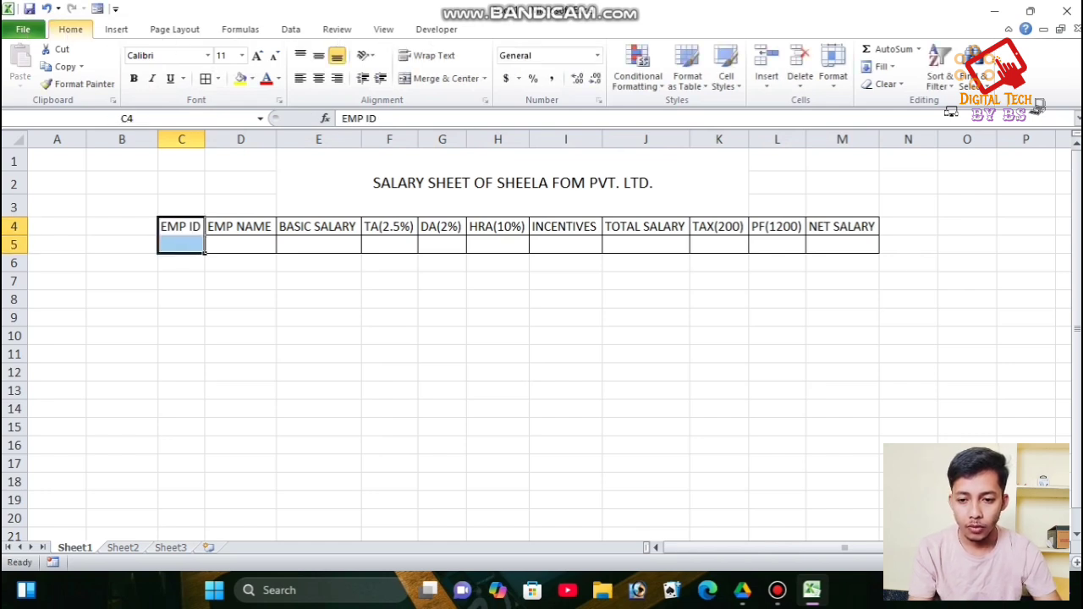
# - Enter employee ID 001, the employee's full name, and basic salary 18000 in row 5
pyautogui.press('Down')
pyautogui.write('001')
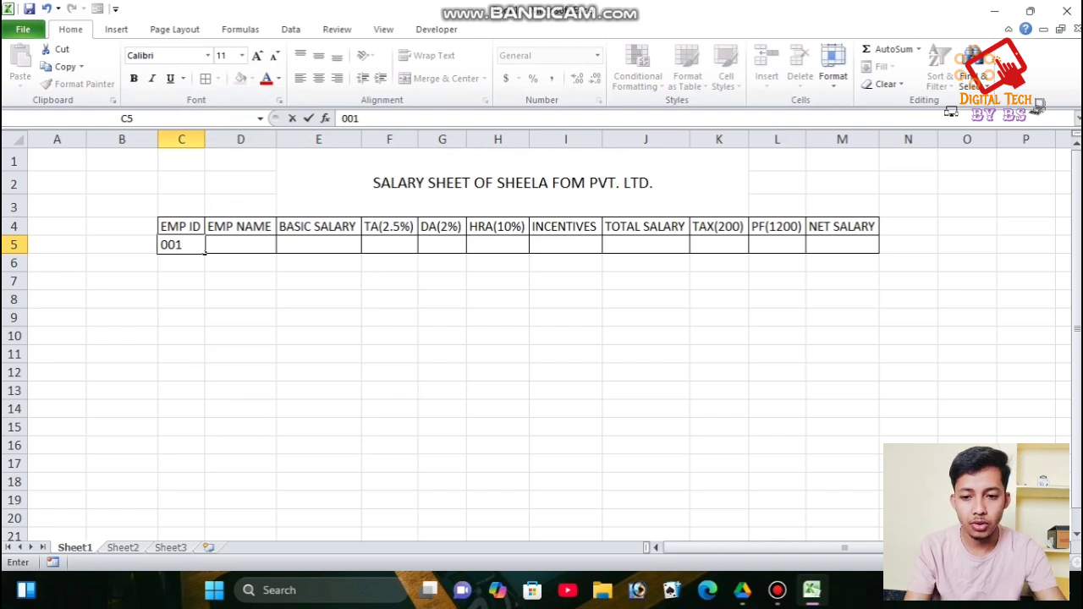
pyautogui.press('Tab')
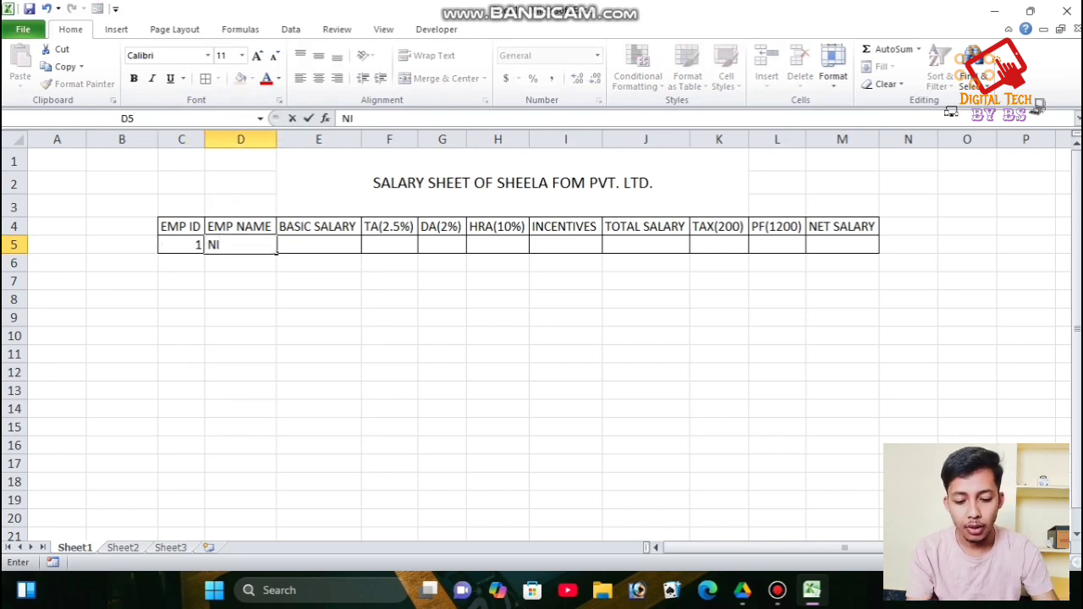
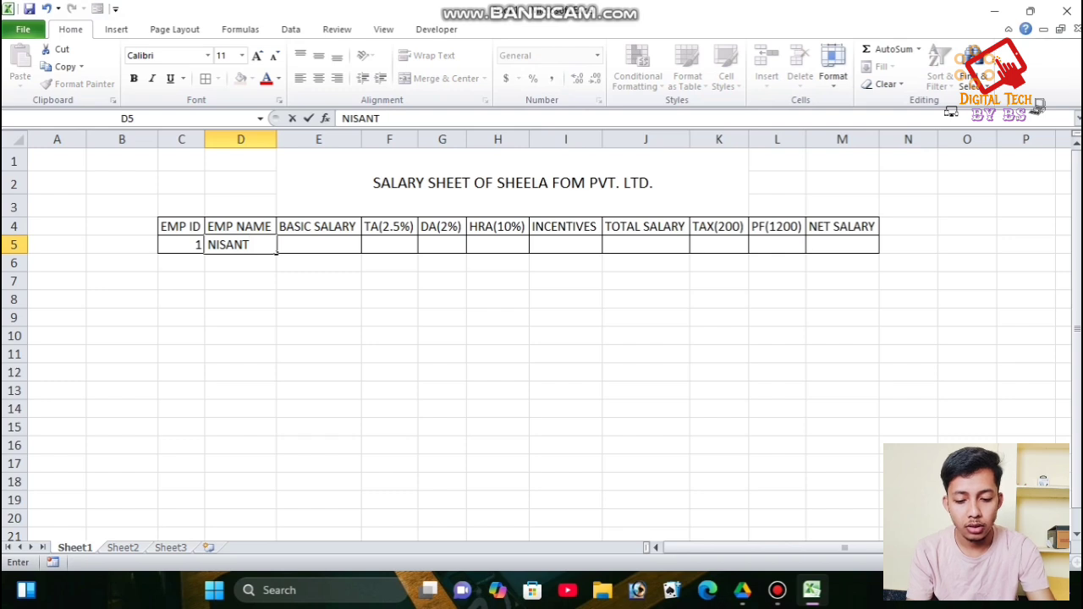
pyautogui.press('Tab')
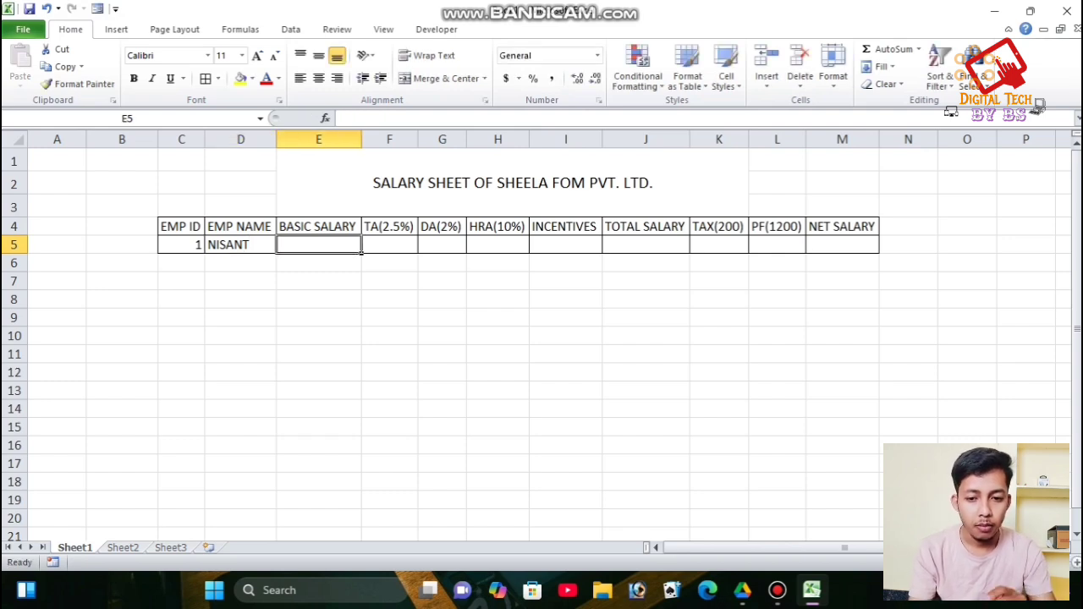
pyautogui.press('Left')
pyautogui.press('F2')
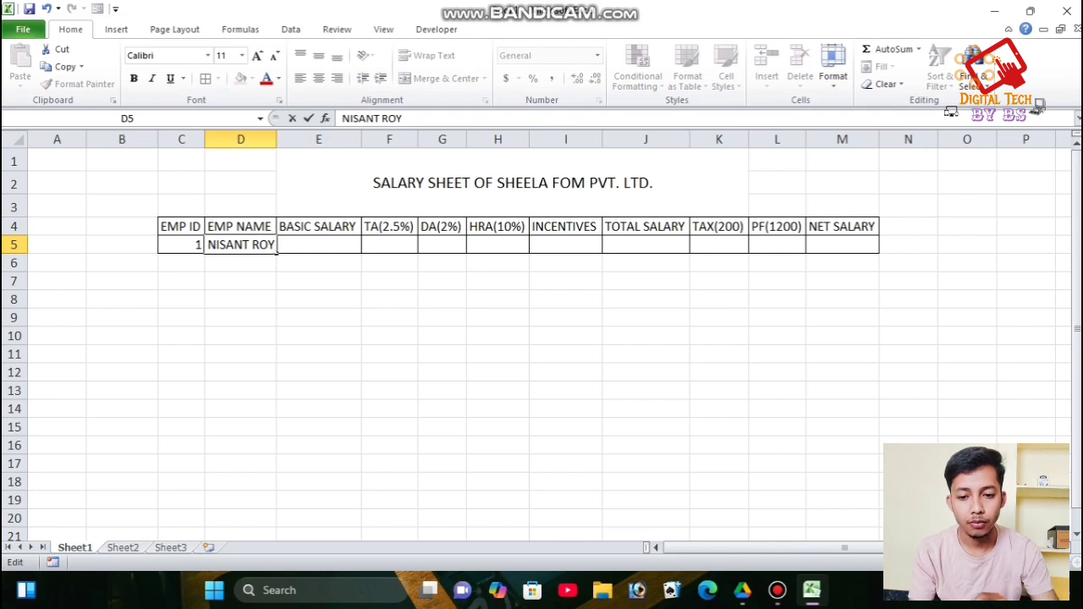
pyautogui.press('Tab')
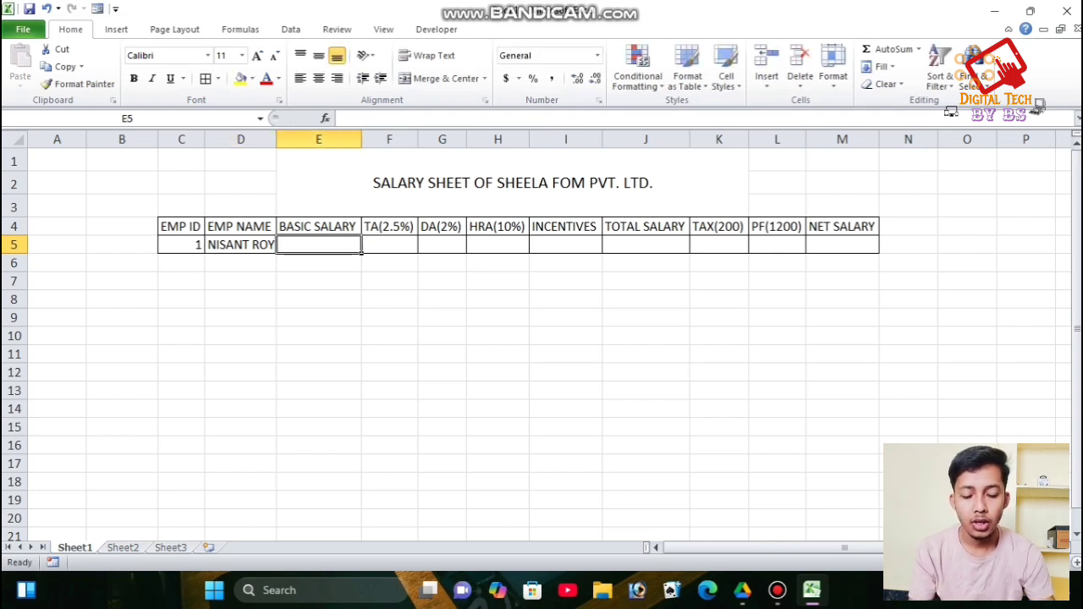
pyautogui.write('18000')
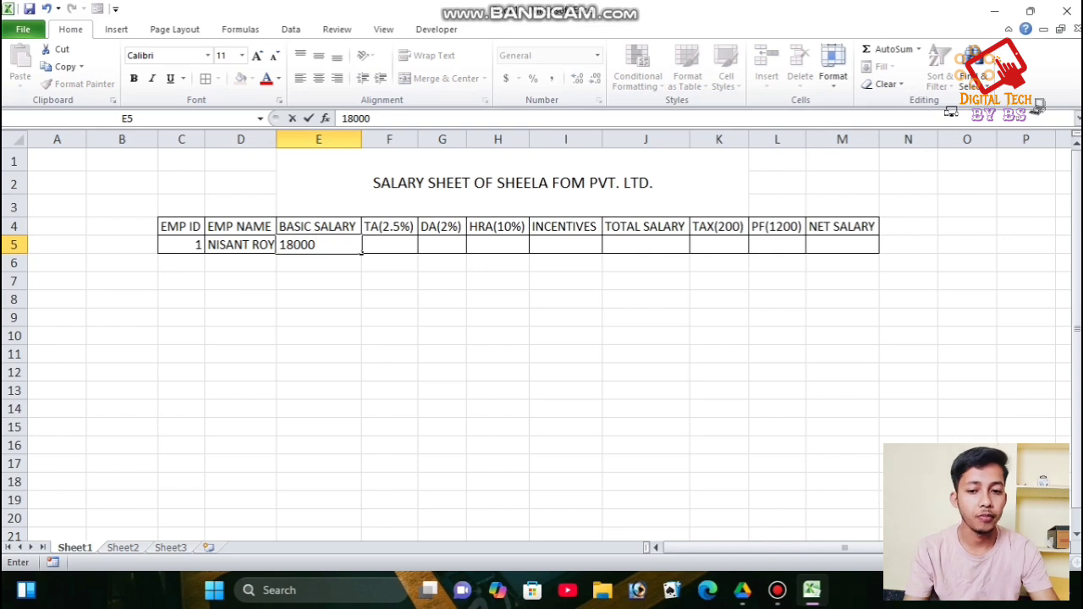
# - Confirm the 18000 salary and enter =E5*2.5% in F5, giving TA 450
pyautogui.press('Tab')
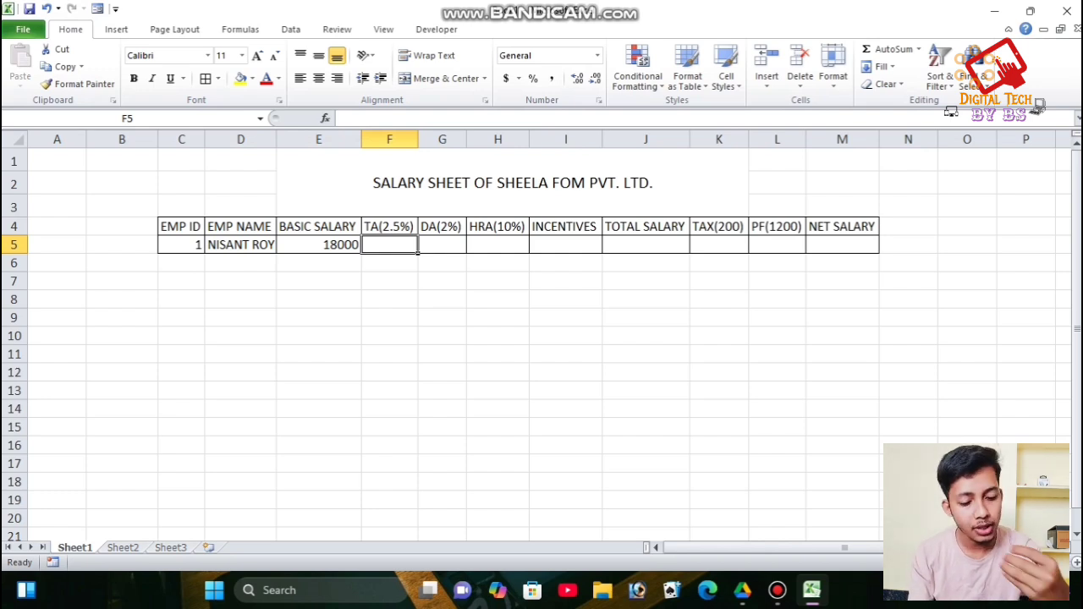
pyautogui.write('=')
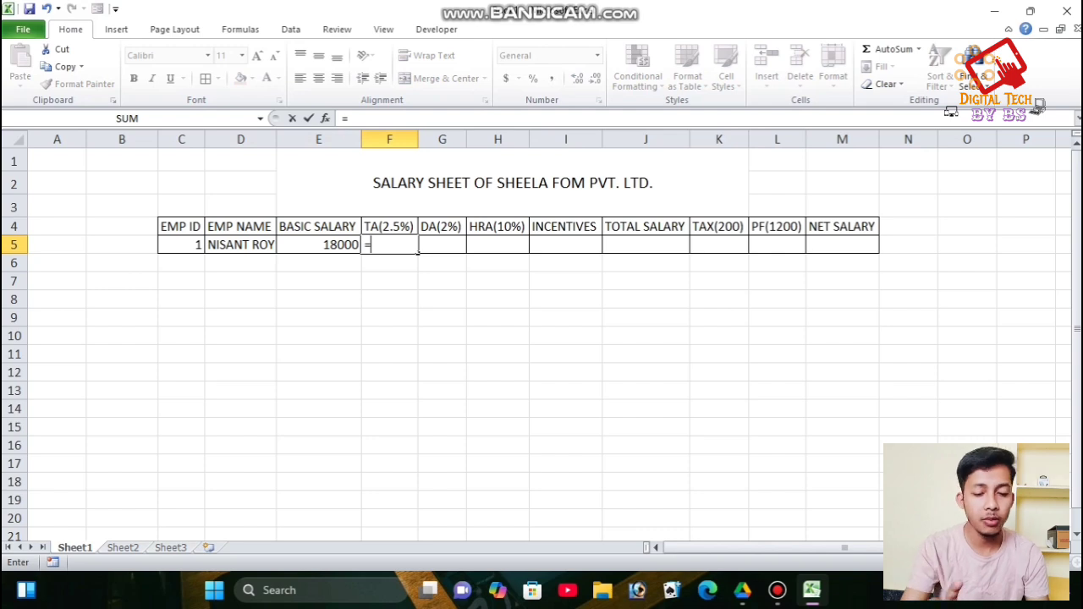
pyautogui.press('Left')
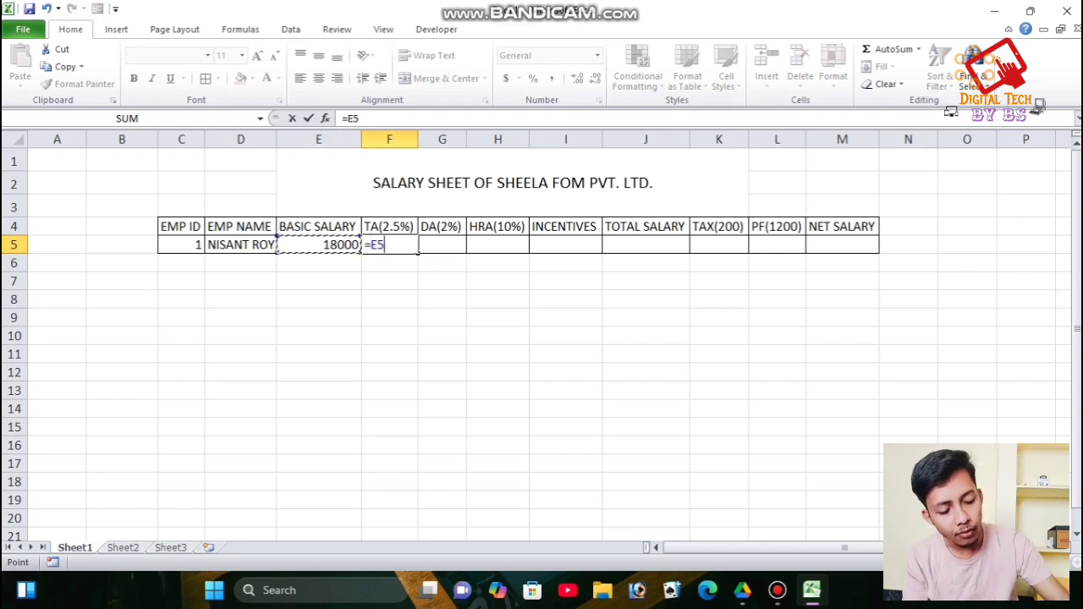
pyautogui.write('*')
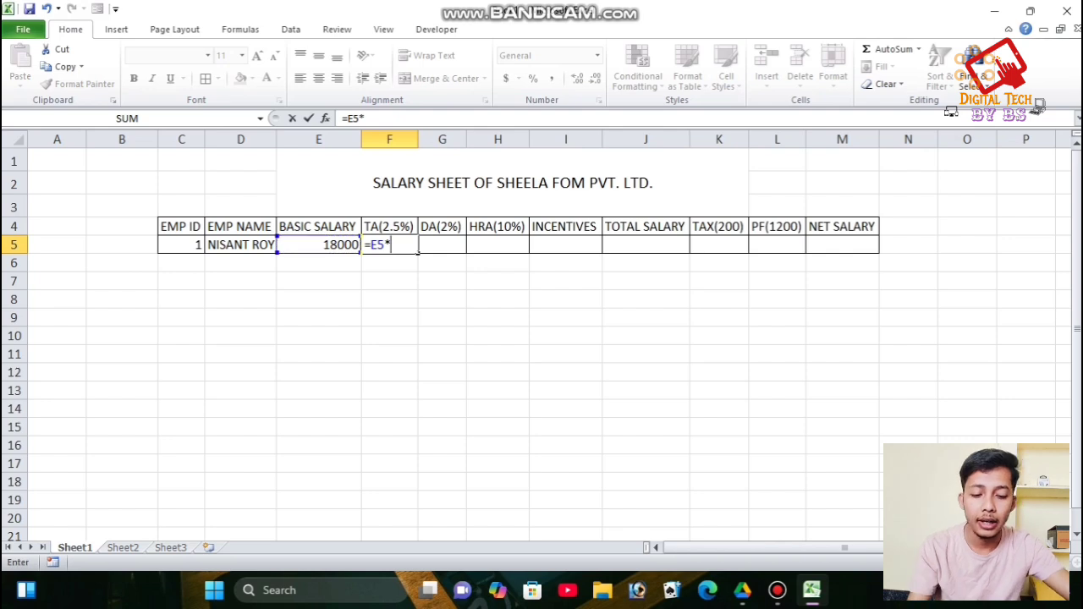
pyautogui.write('2.5')
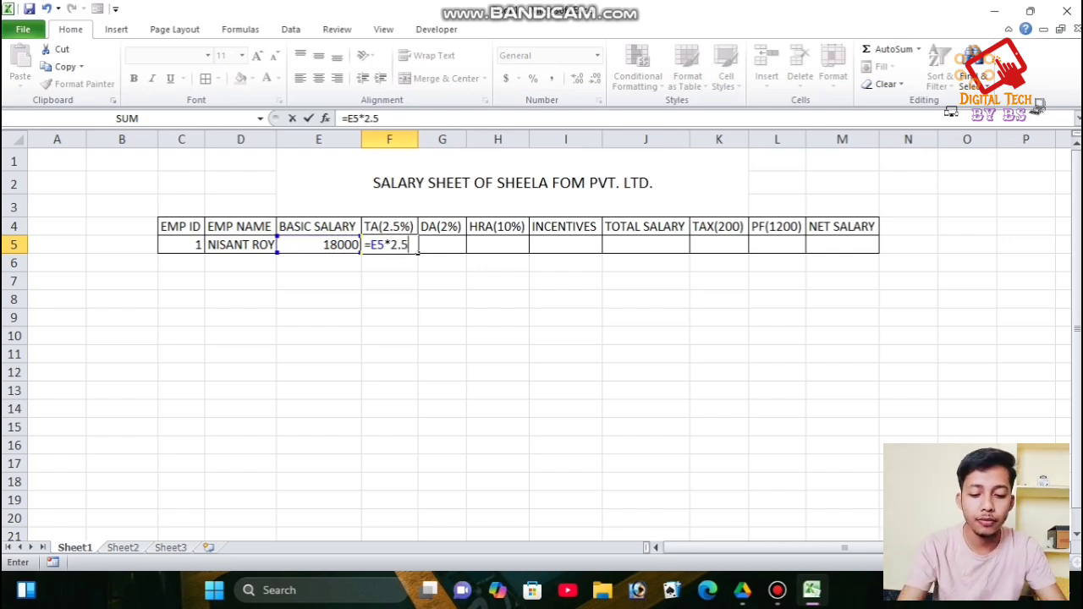
pyautogui.write('%')
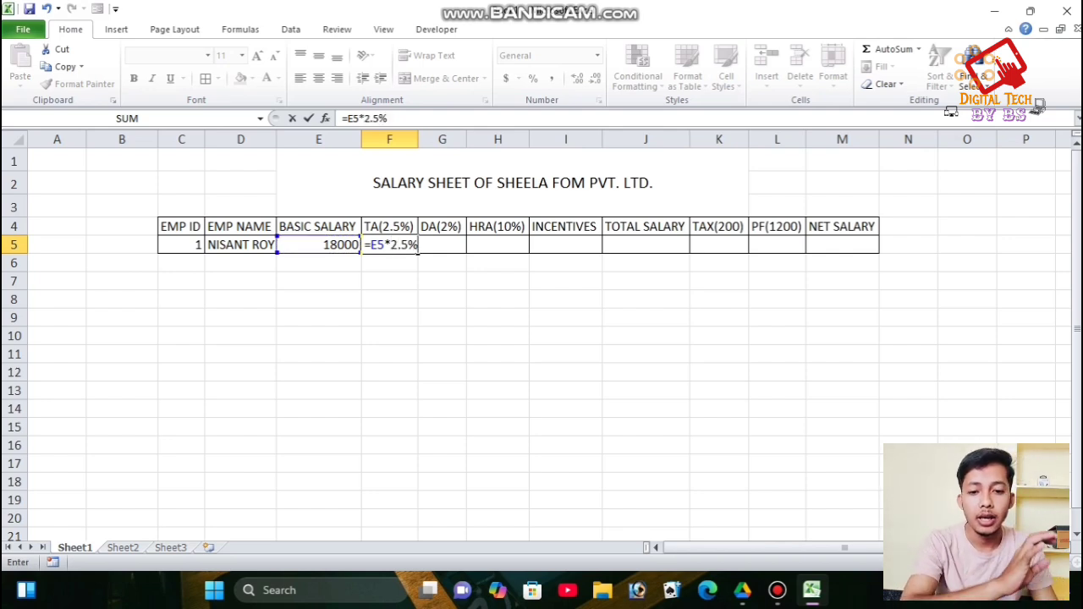
pyautogui.press('Return')
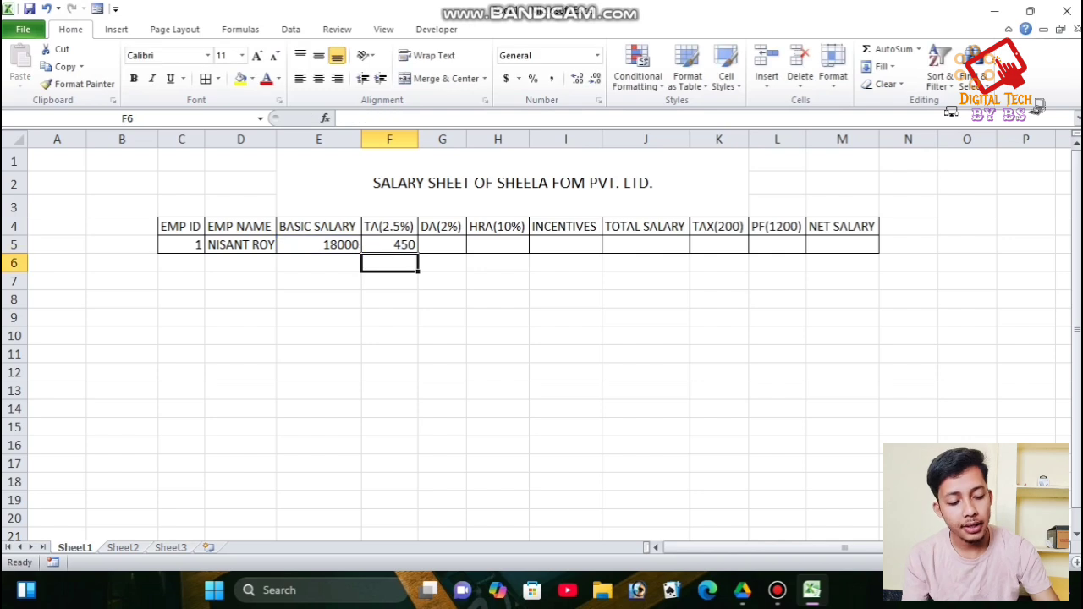
# - Enter DA as =E5*2% in G5, giving 360
pyautogui.click(442, 245)
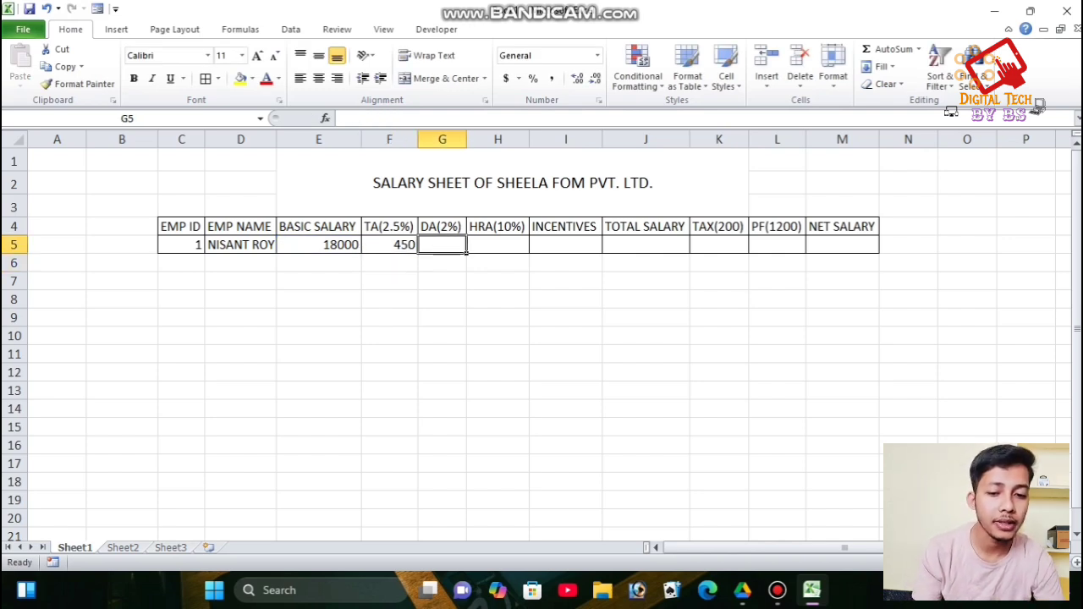
pyautogui.write('=')
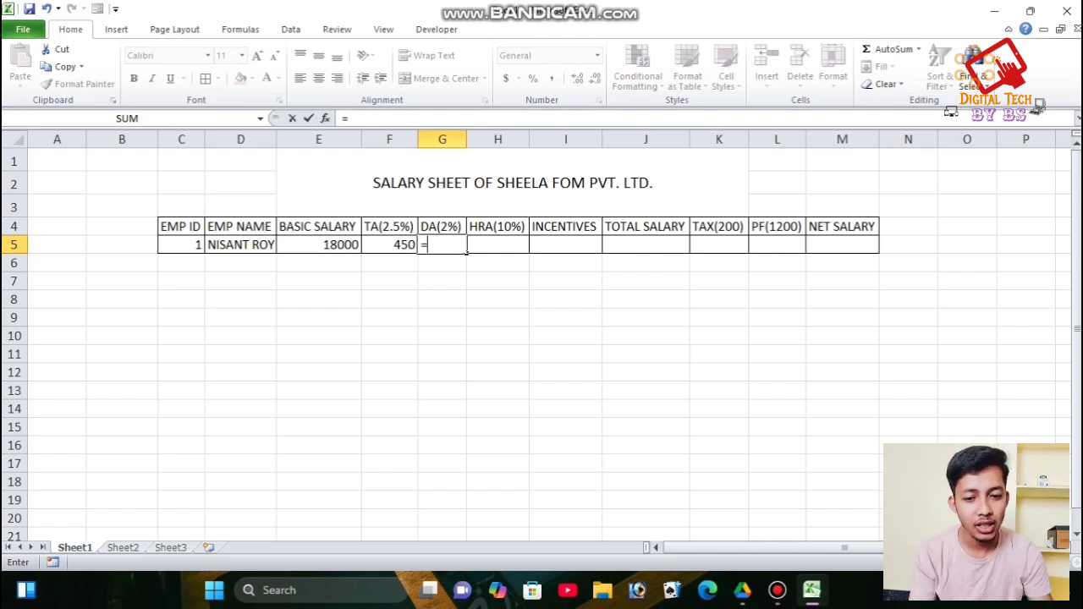
pyautogui.press('Left')
pyautogui.press('Left')
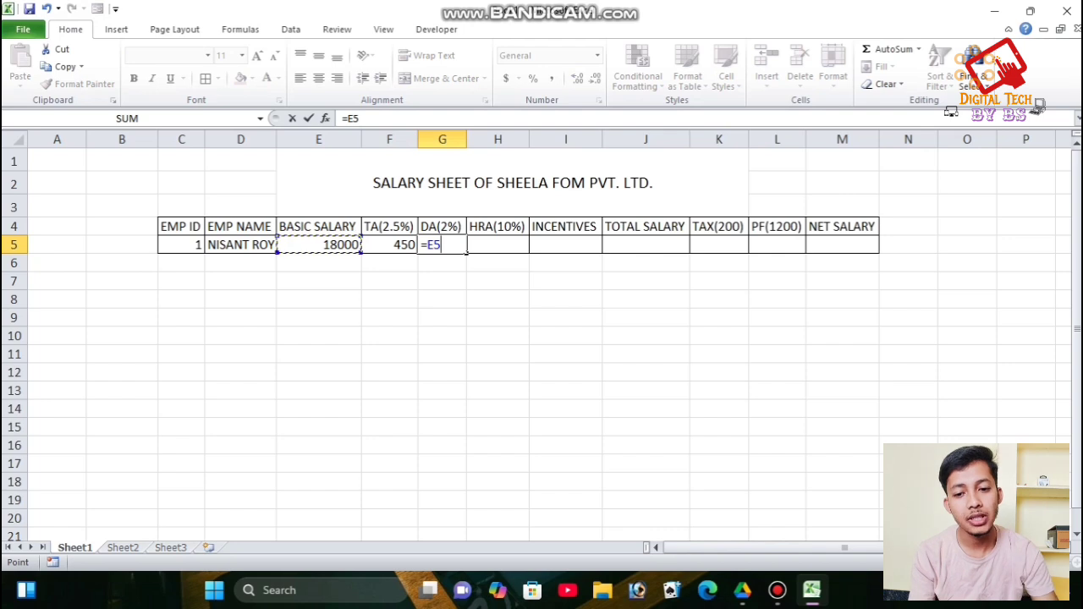
pyautogui.write('*2%')
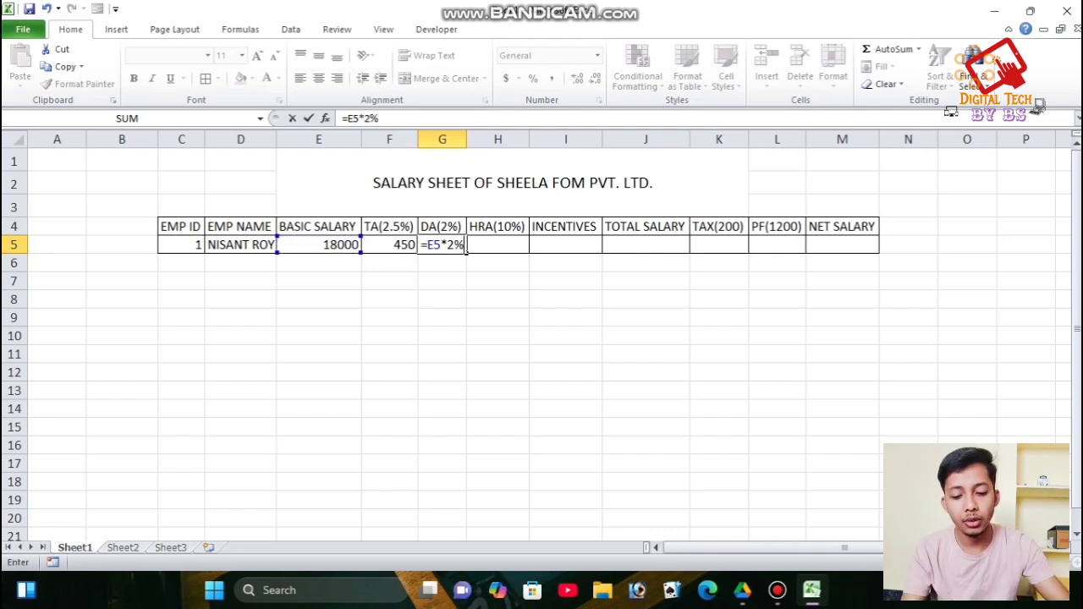
pyautogui.press('Return')
# - Enter HRA as =E5*10% in H5 (1800) and incentives of 400 in I5
pyautogui.click(497, 244)
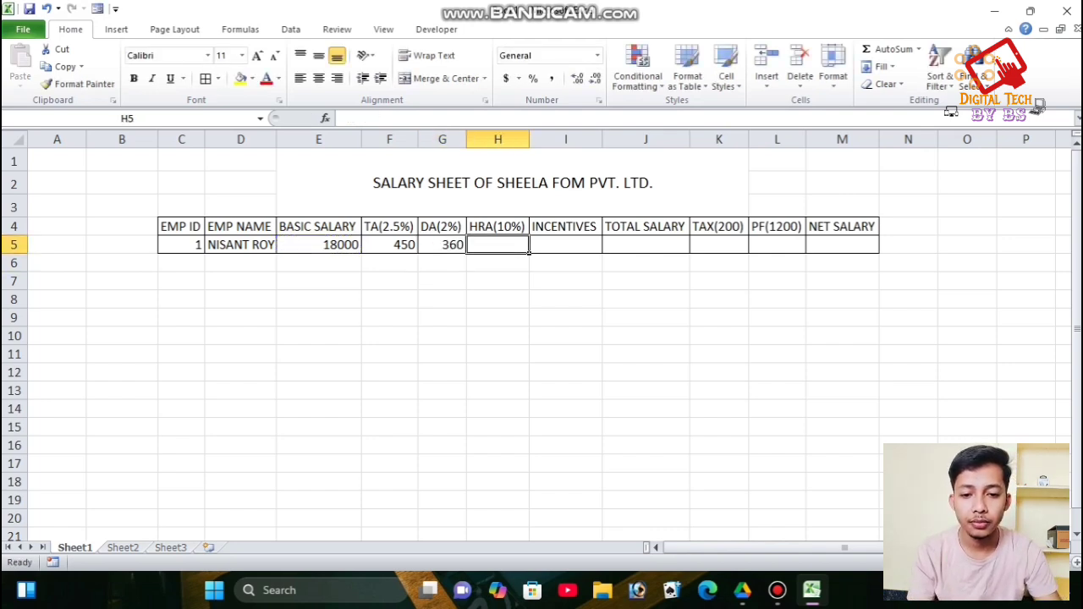
pyautogui.write('=')
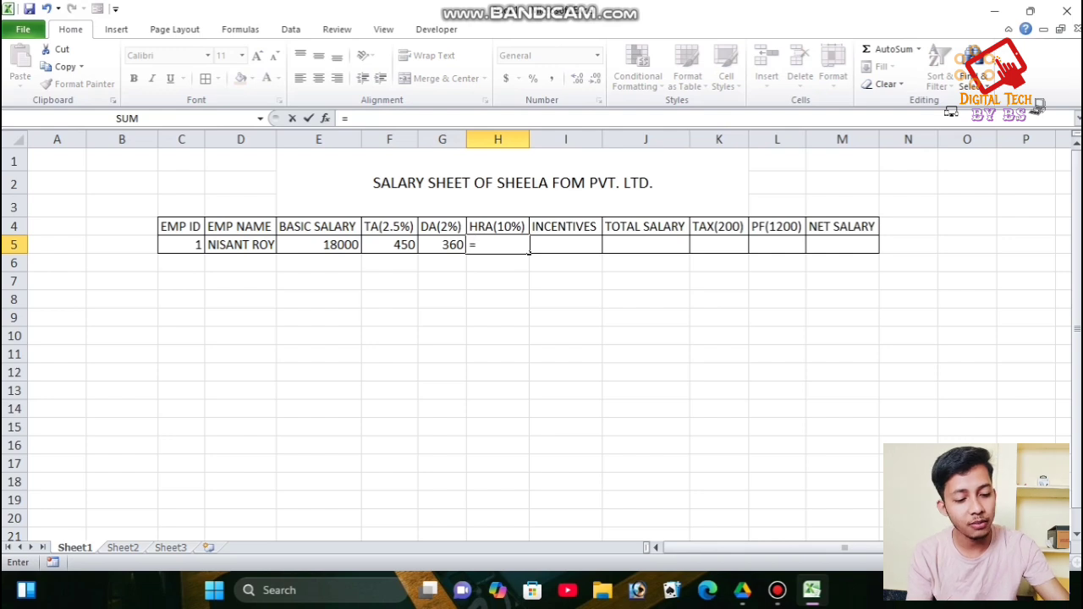
pyautogui.click(319, 245)
pyautogui.write('*')
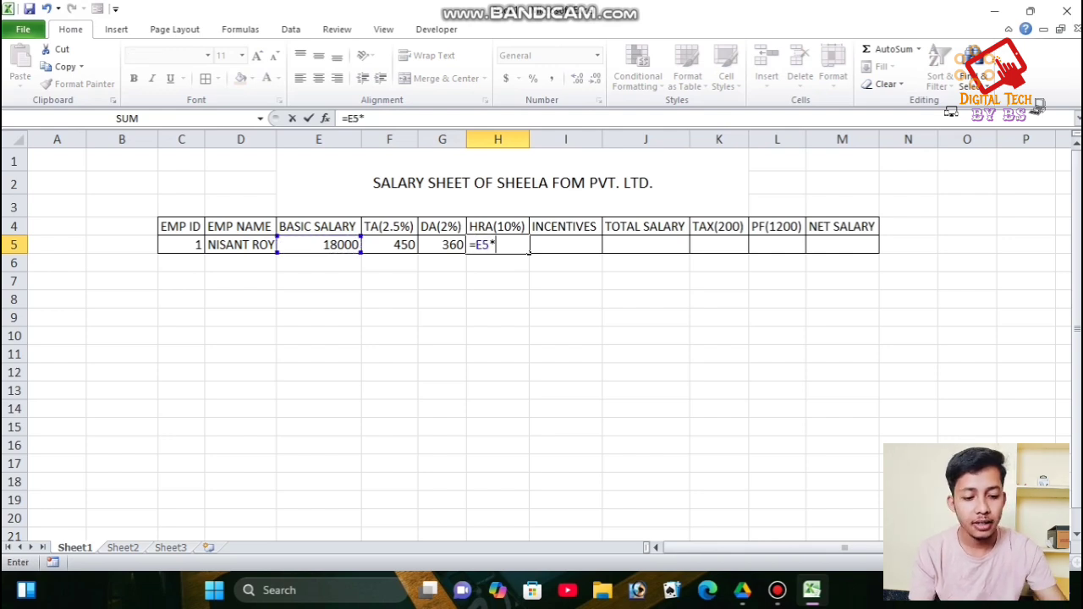
pyautogui.write('10')
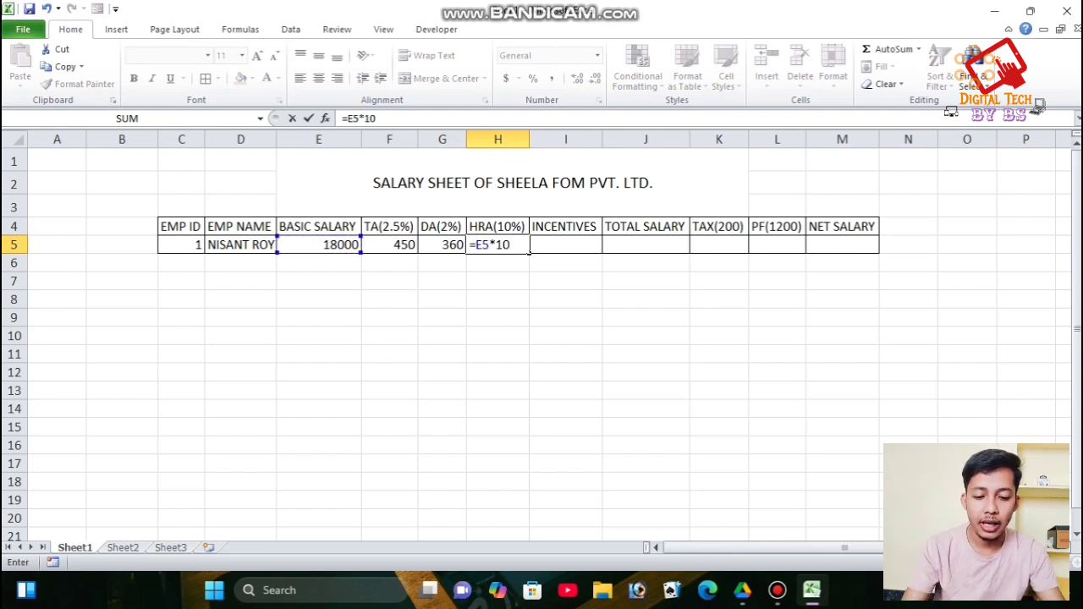
pyautogui.write('%')
pyautogui.press('Return')
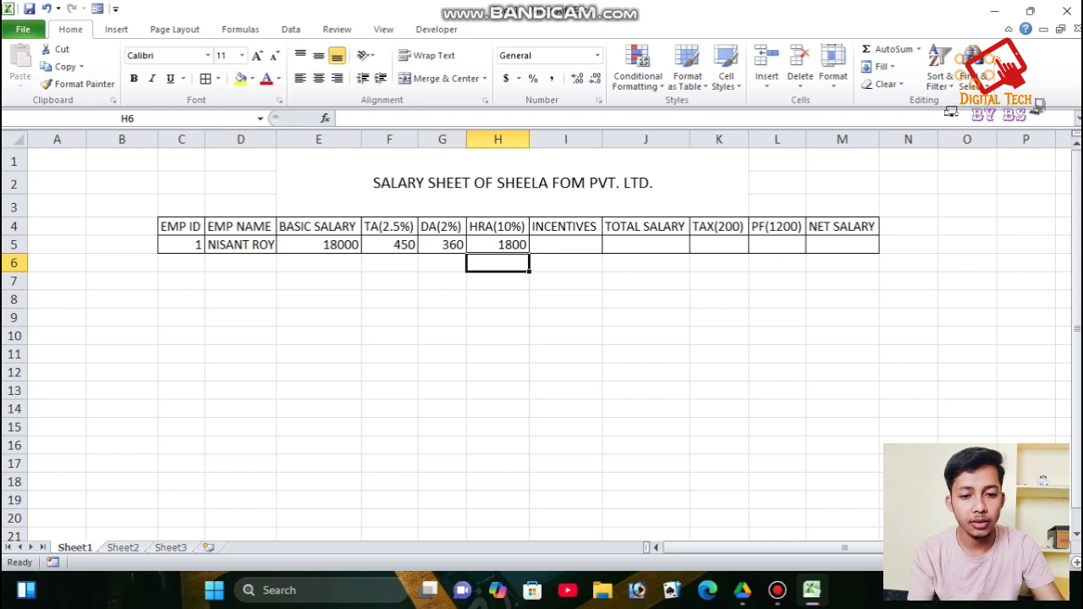
pyautogui.click(566, 244)
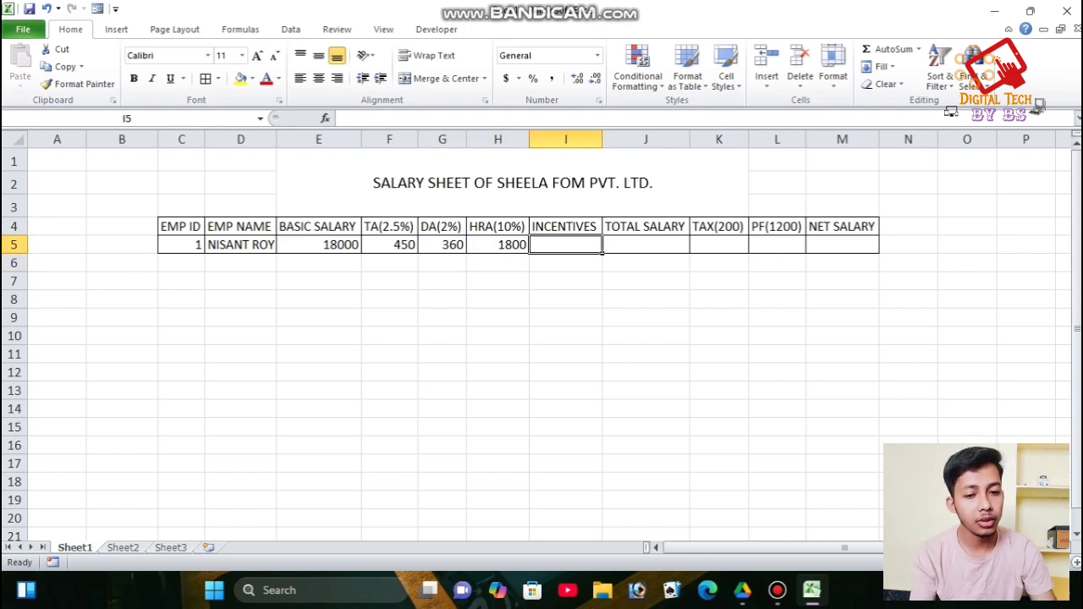
pyautogui.write('400')
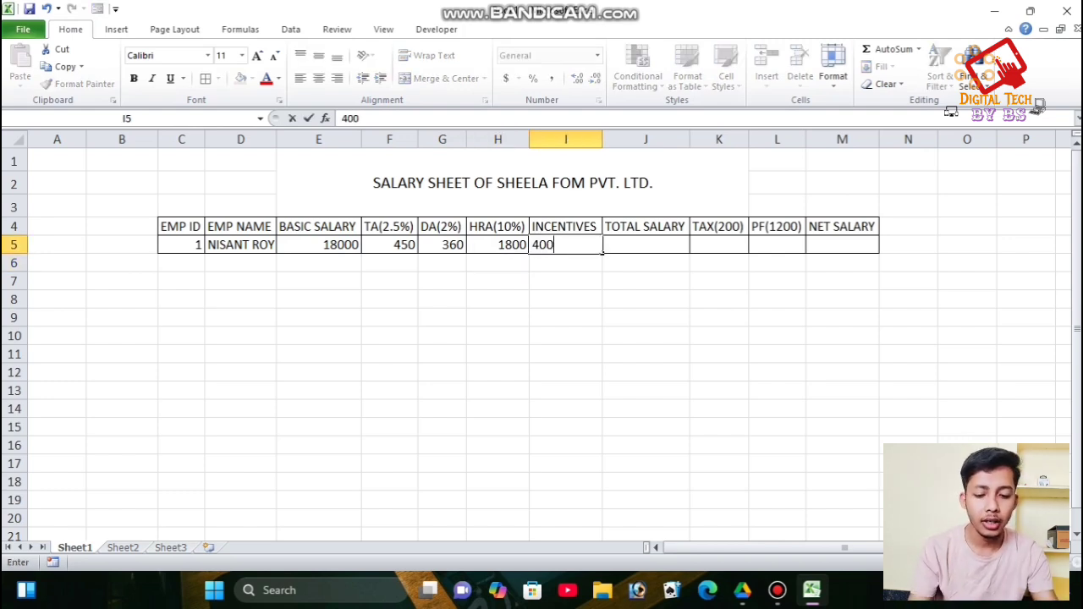
pyautogui.press('Tab')
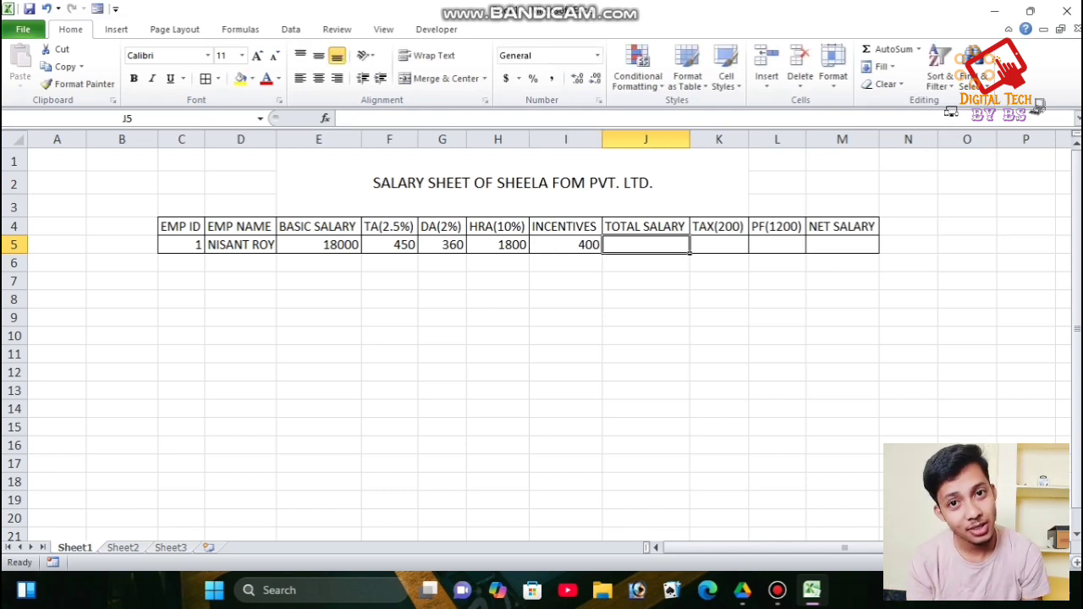
# - Enter =SUM(E5:I5) in J5 for a total of 21010, then clear and retype it
pyautogui.write('=SUM(')
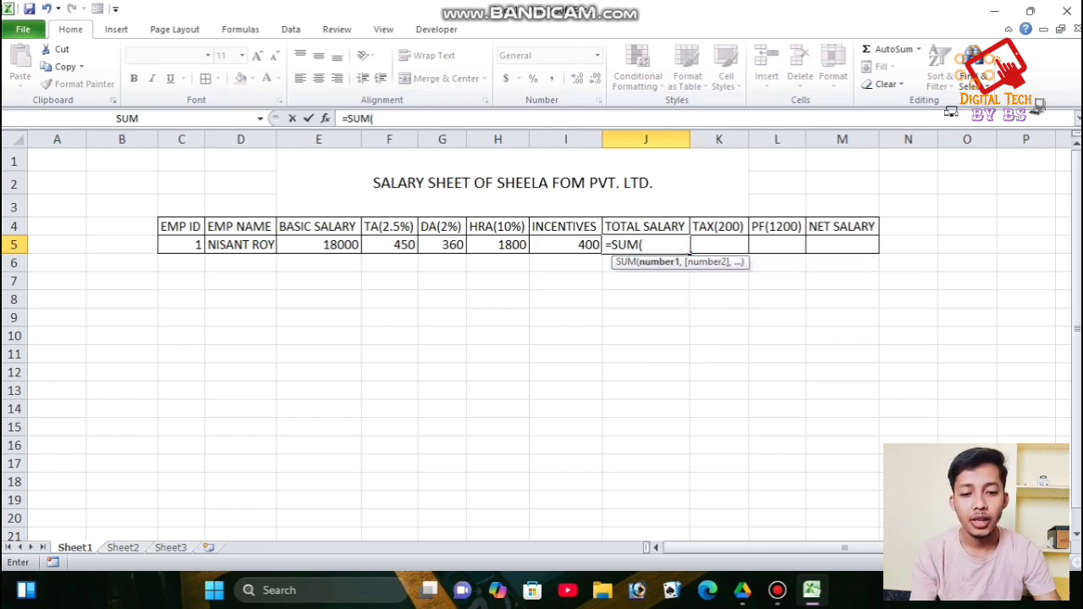
pyautogui.write('E5')
pyautogui.moveTo(318, 244); pyautogui.dragTo(565, 247)
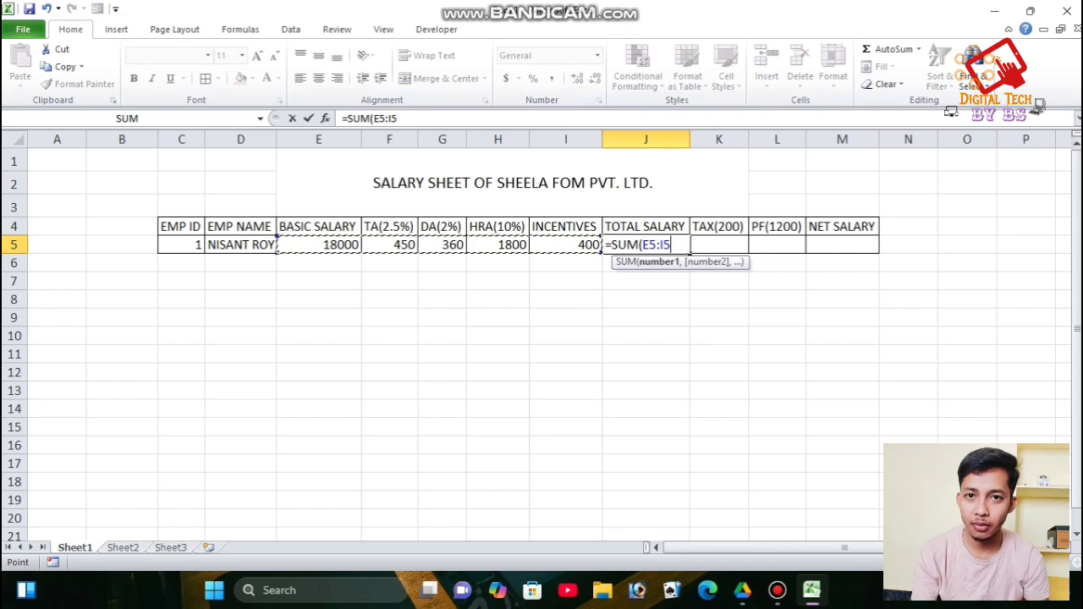
pyautogui.press('Return')
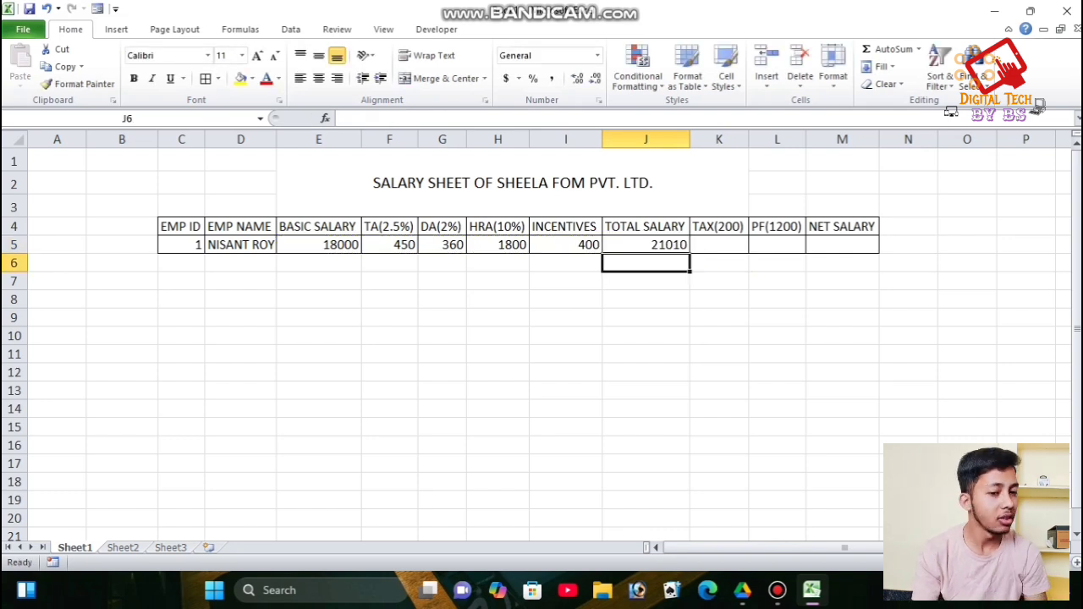
pyautogui.press('Up')
pyautogui.press('Delete')
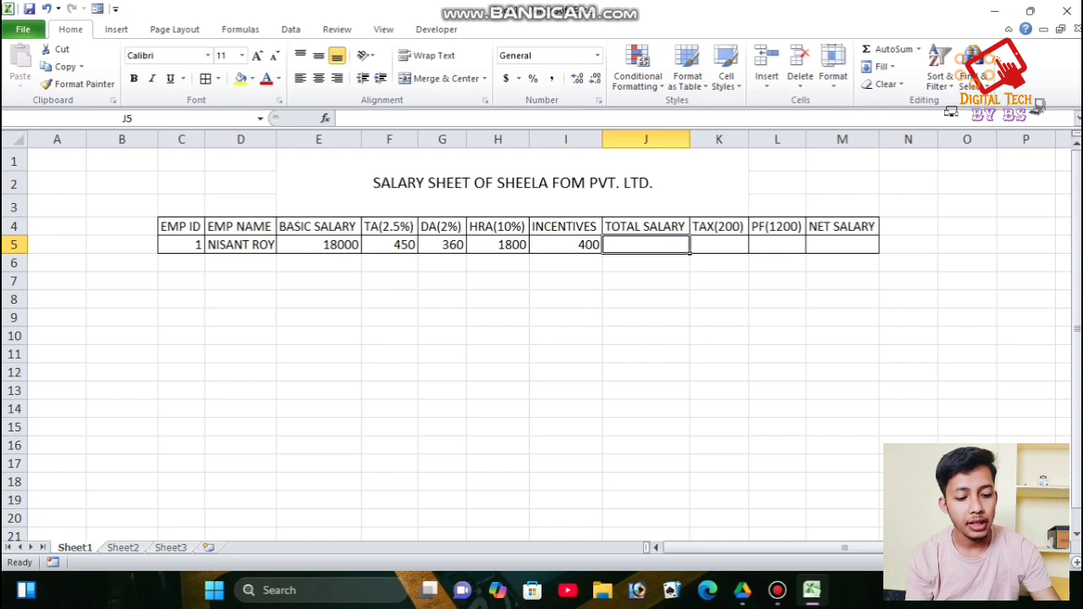
pyautogui.write('=SU')
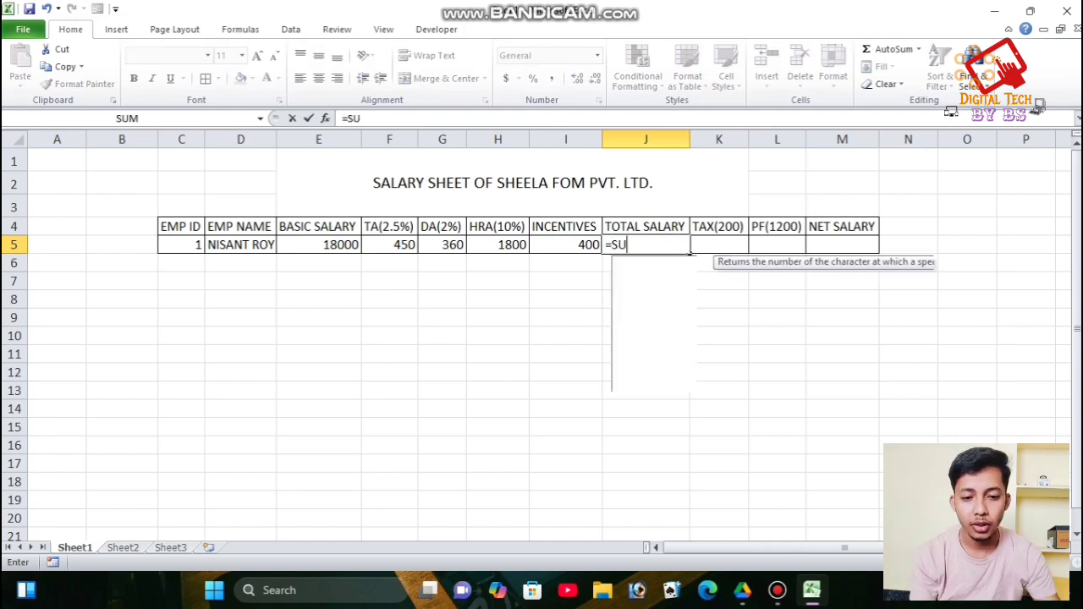
pyautogui.write('M(')
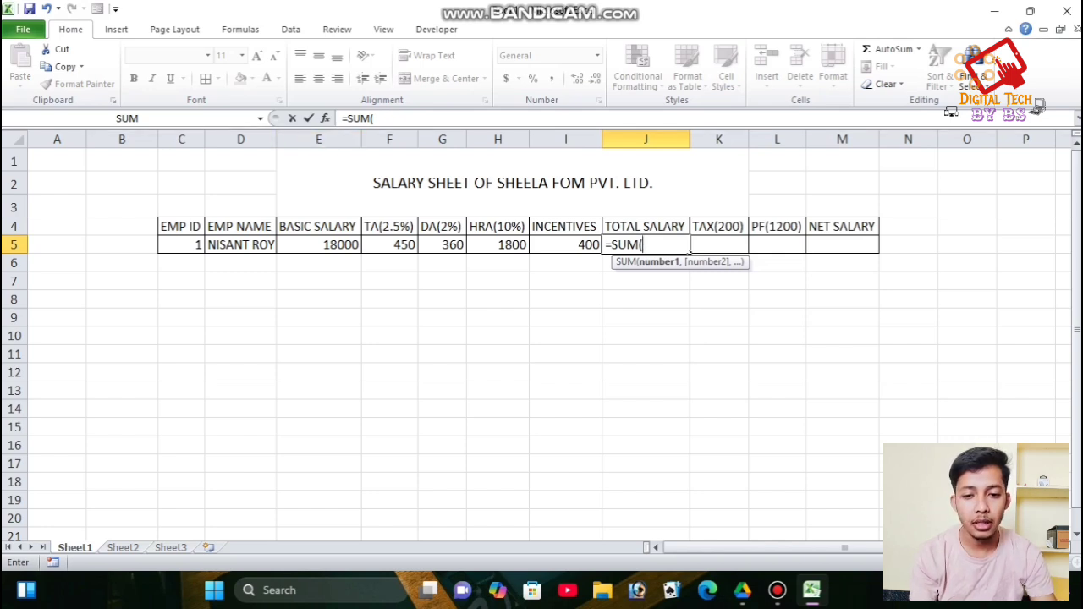
pyautogui.write('E5')
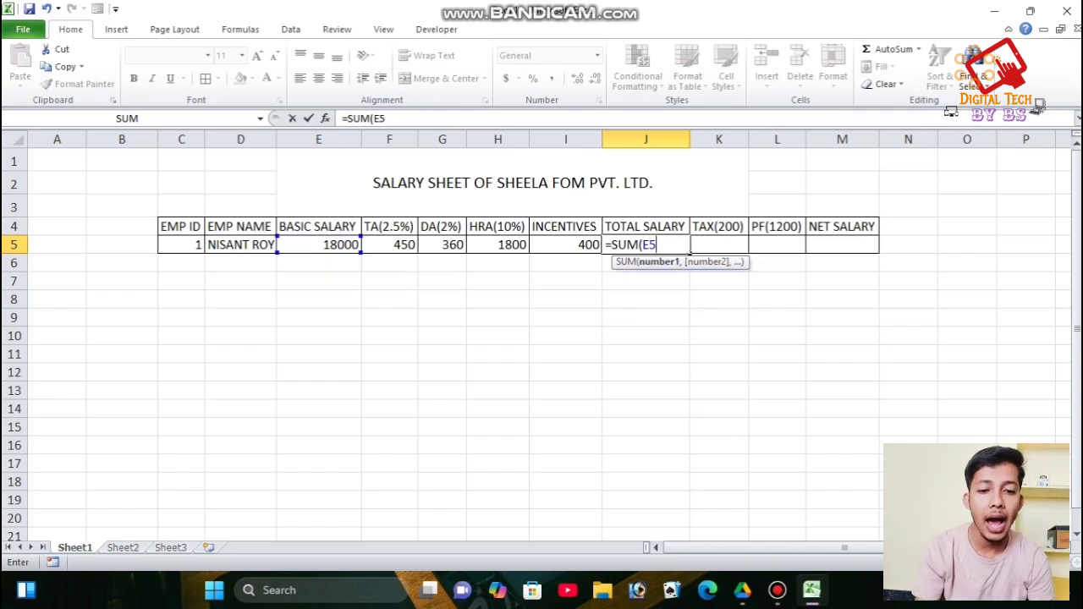
pyautogui.write(':')
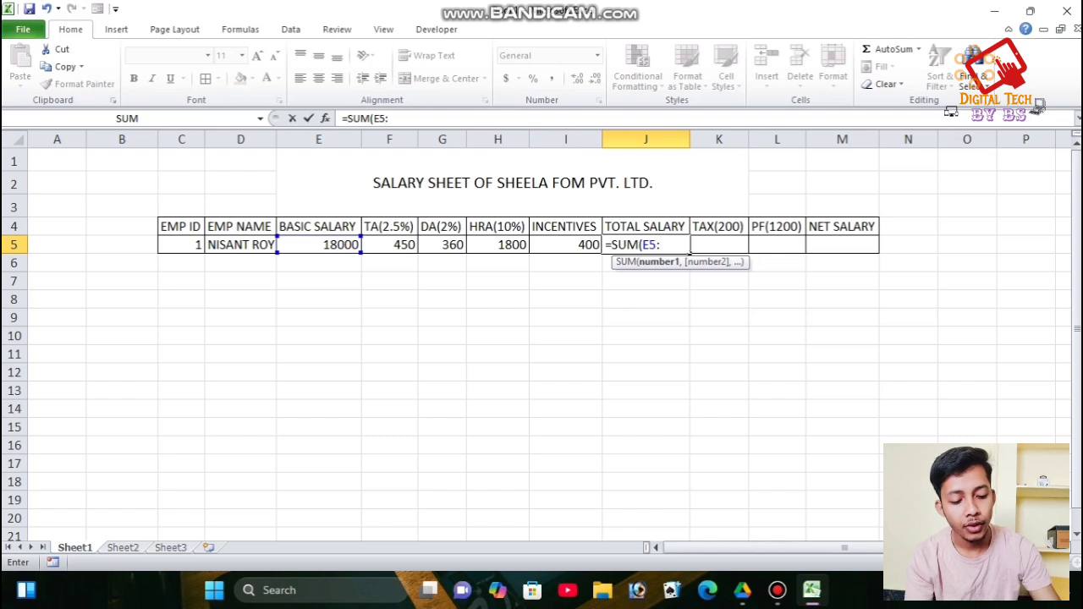
pyautogui.write('I5)')
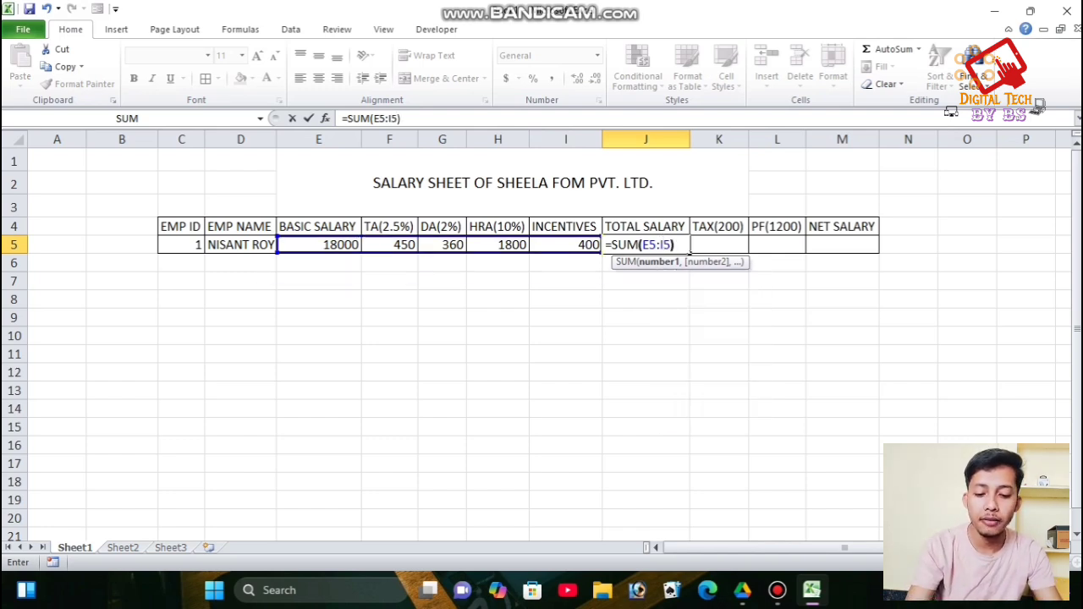
pyautogui.press('Return')
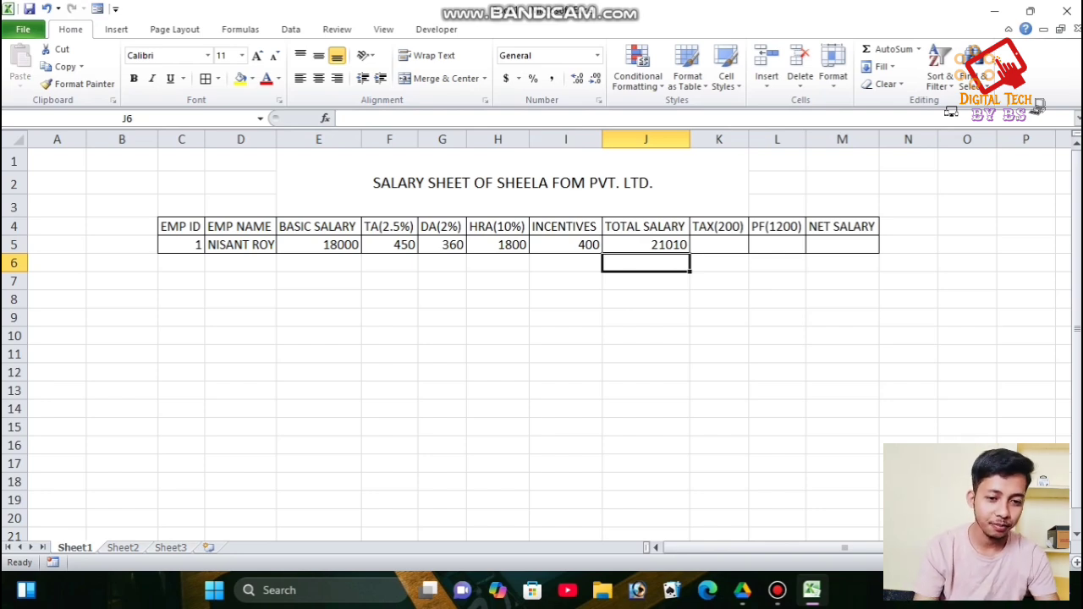
pyautogui.click(719, 245)
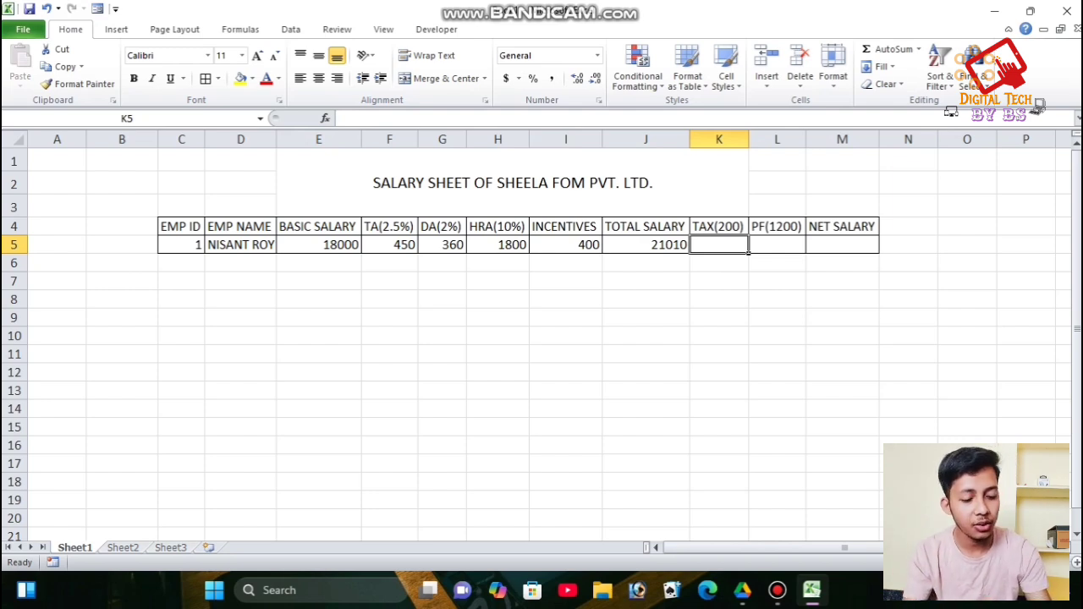
# - Enter tax of 200 in K5 and PF of 1200 in L5
pyautogui.click(646, 245)
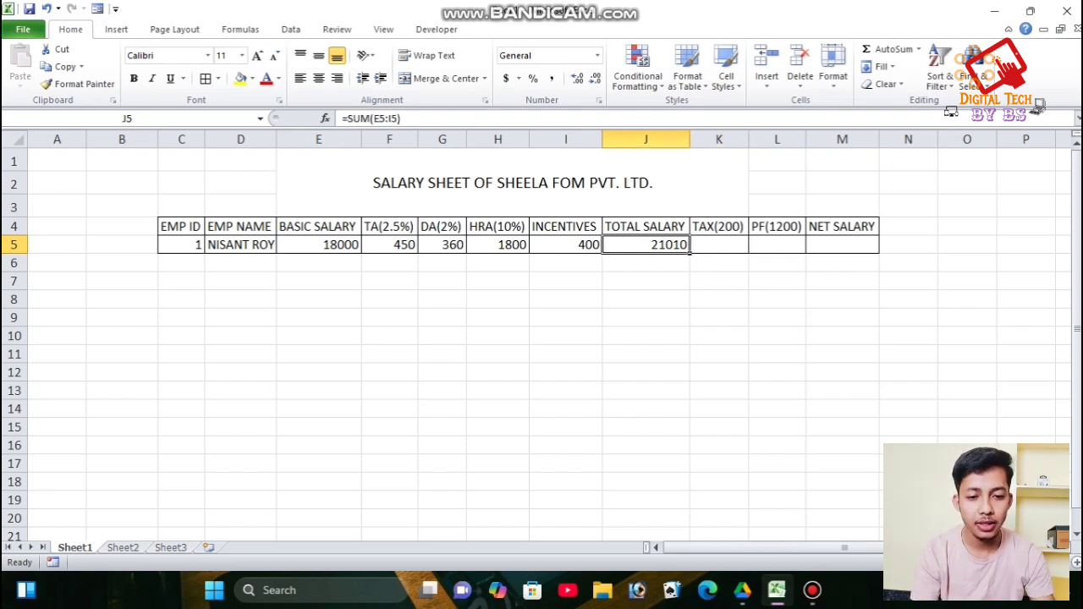
pyautogui.click(719, 245)
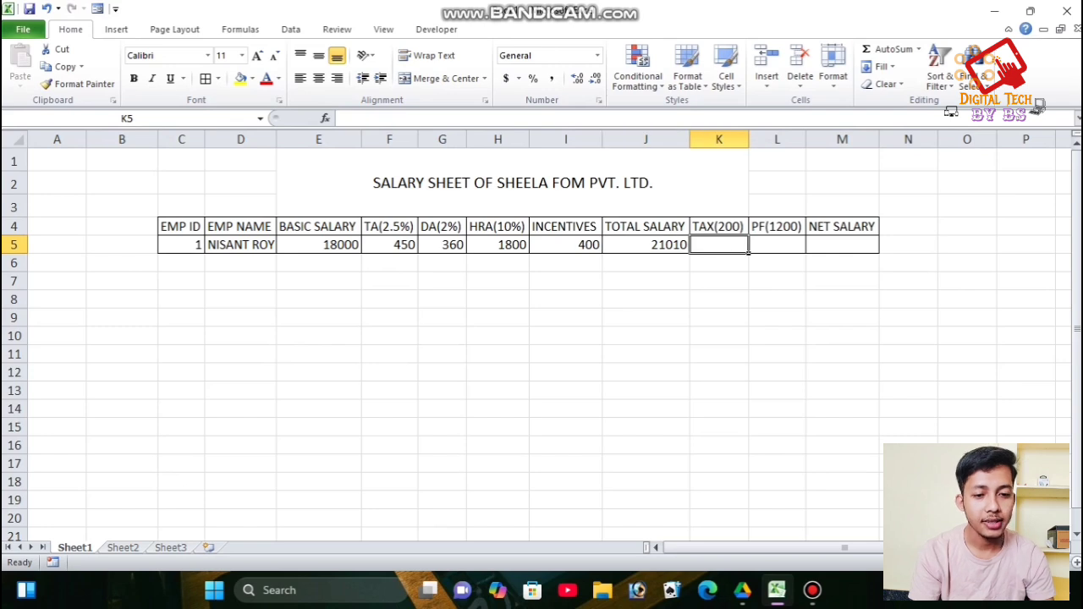
pyautogui.write('200')
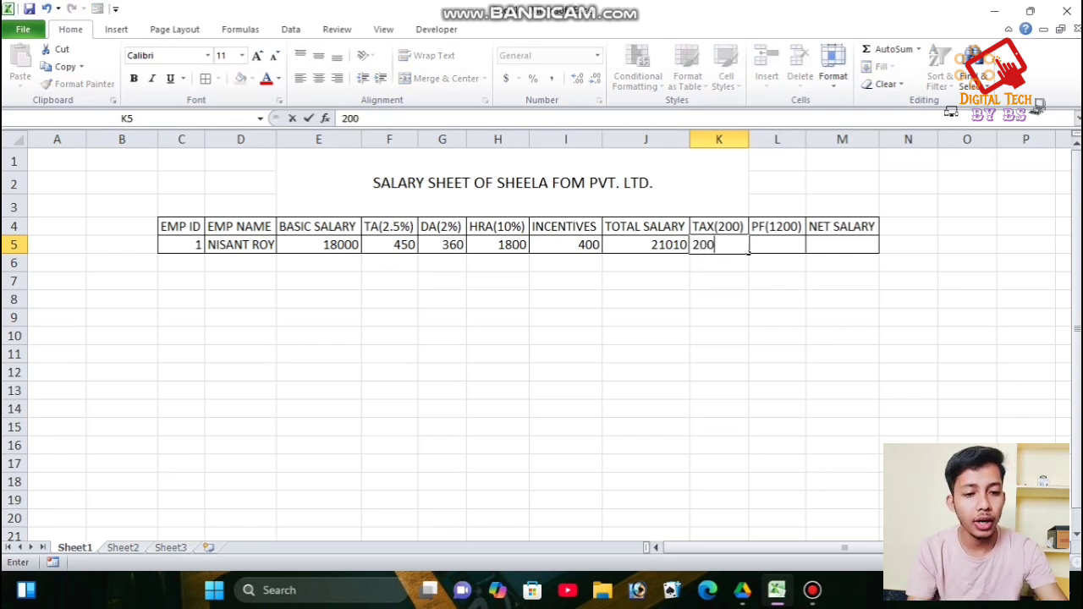
pyautogui.press('Tab')
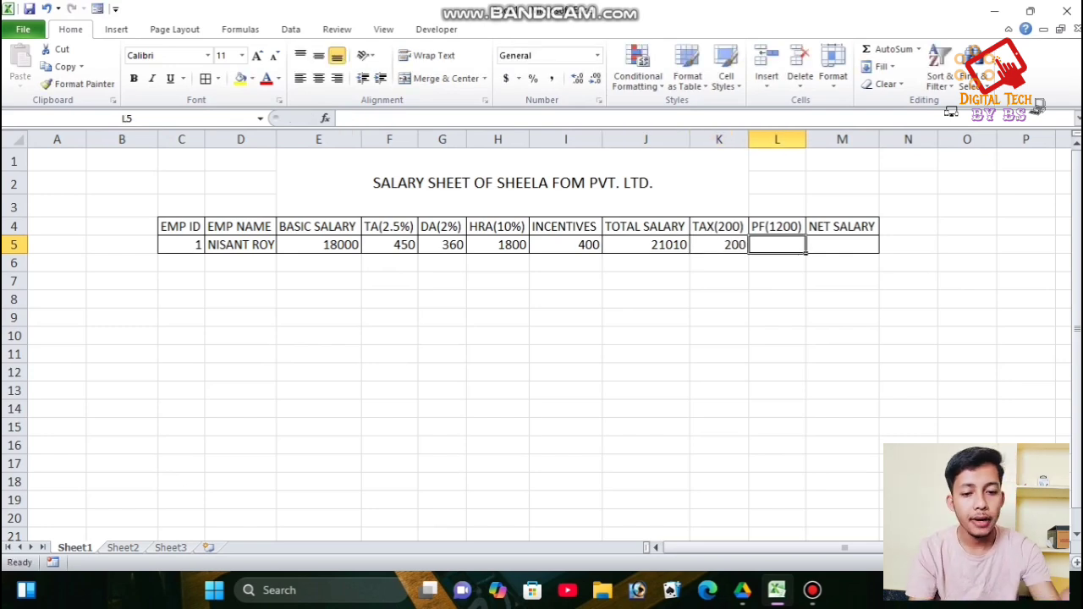
pyautogui.write('12000')
pyautogui.press('BackSpace')
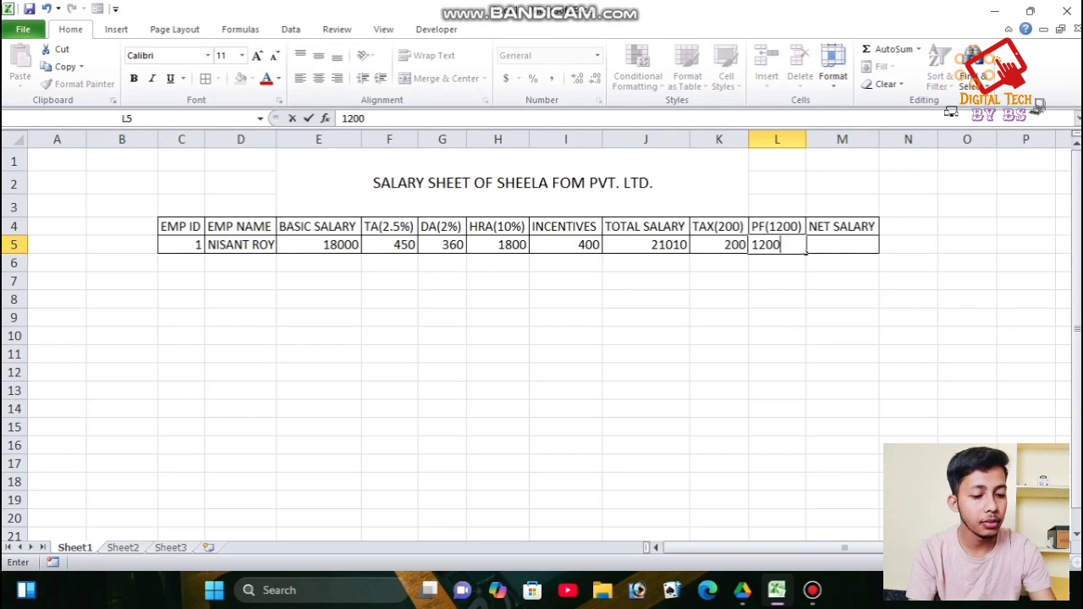
pyautogui.press('Tab')
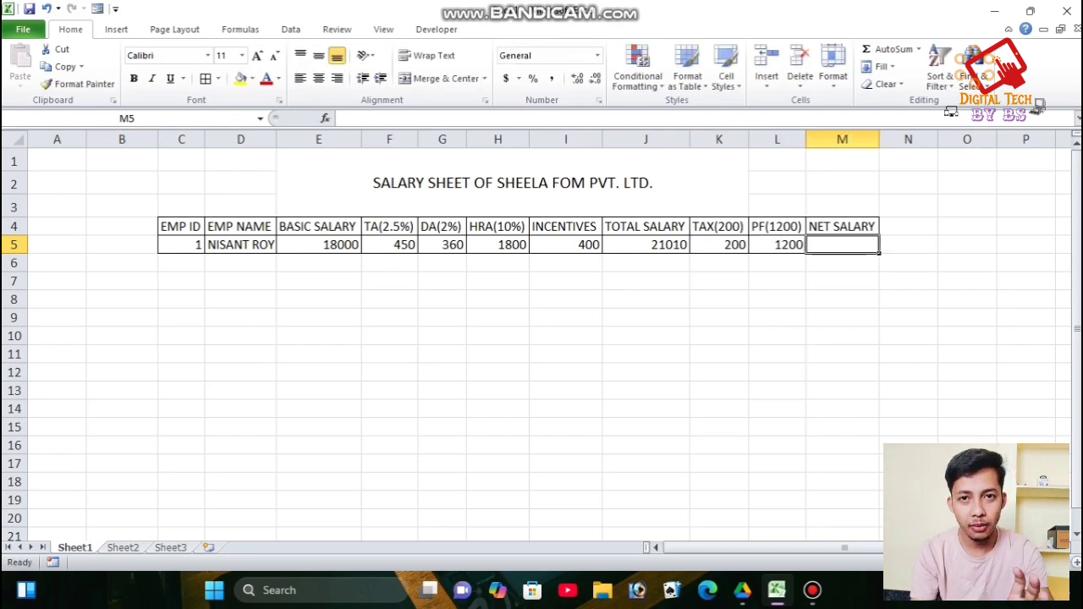
# - Compute net salary in M5 as =J5-K5-L5, giving 19610
pyautogui.write('=')
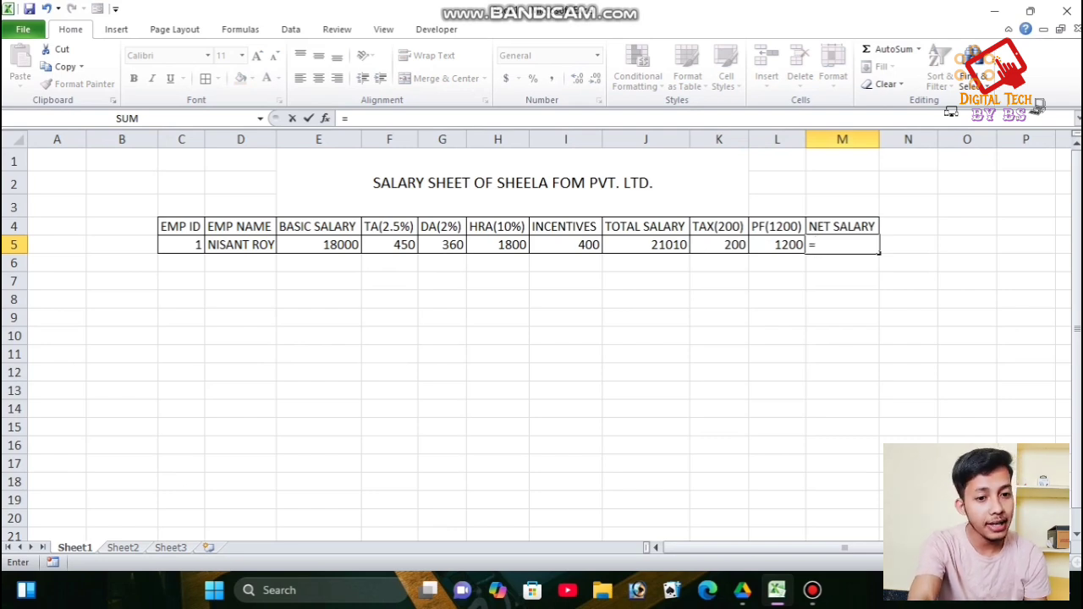
pyautogui.click(646, 244)
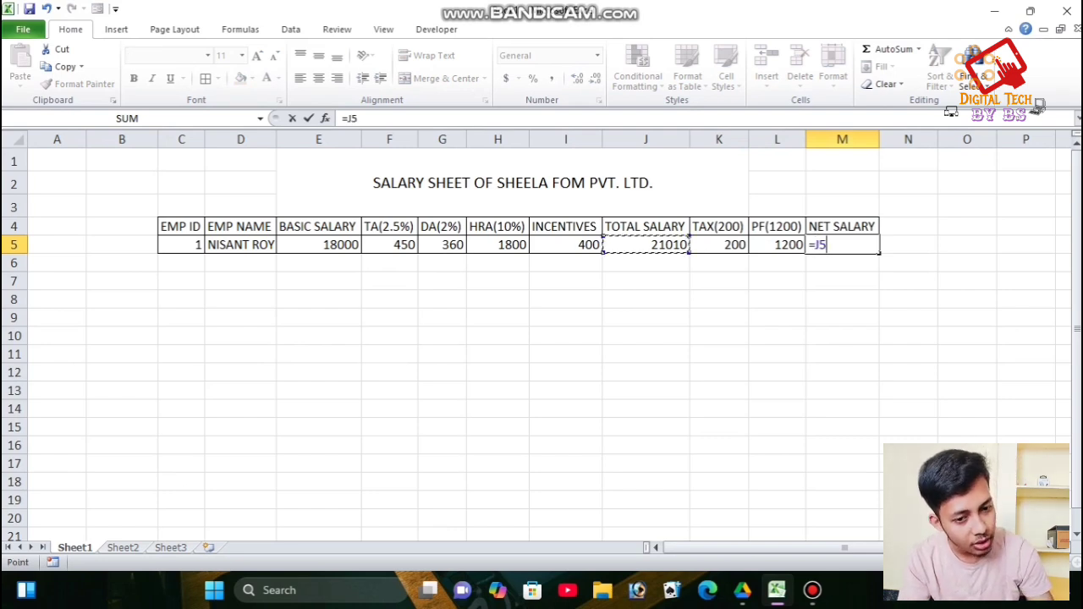
pyautogui.write('-')
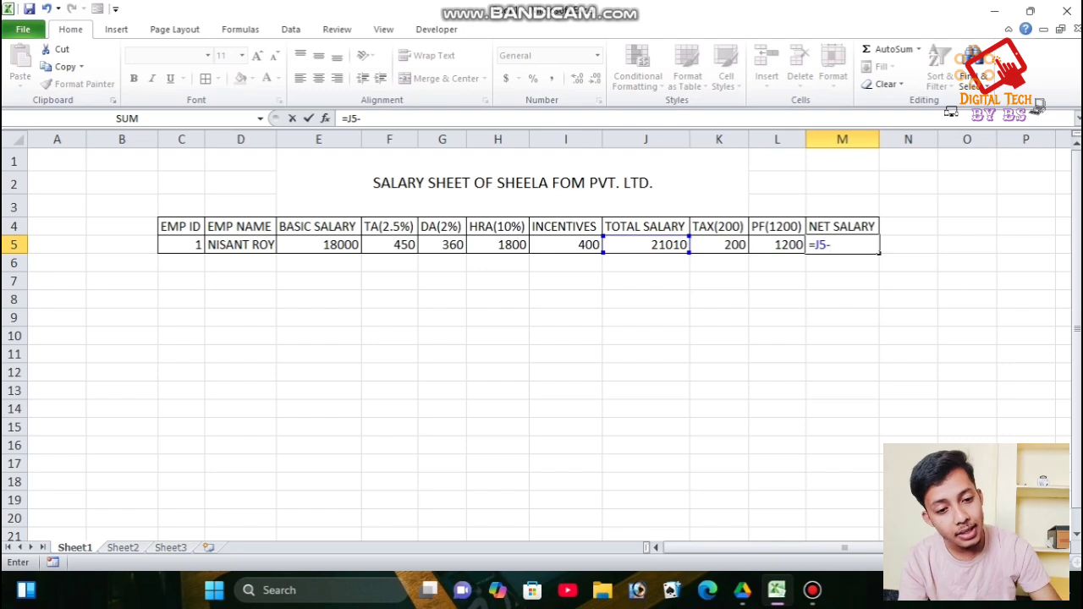
pyautogui.click(719, 245)
pyautogui.write('-')
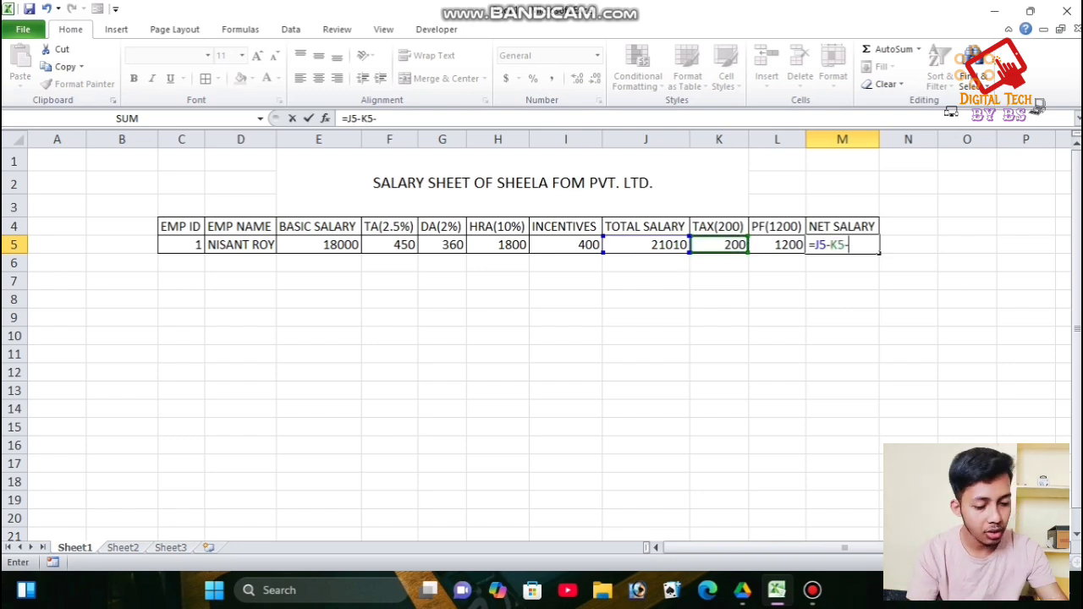
pyautogui.click(777, 244)
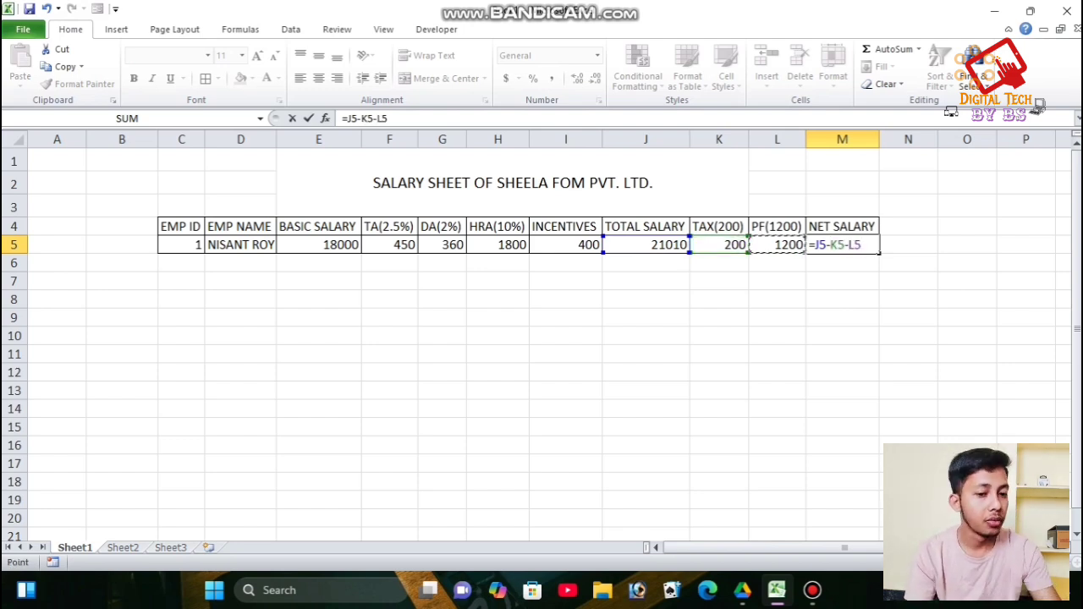
pyautogui.press('Return')
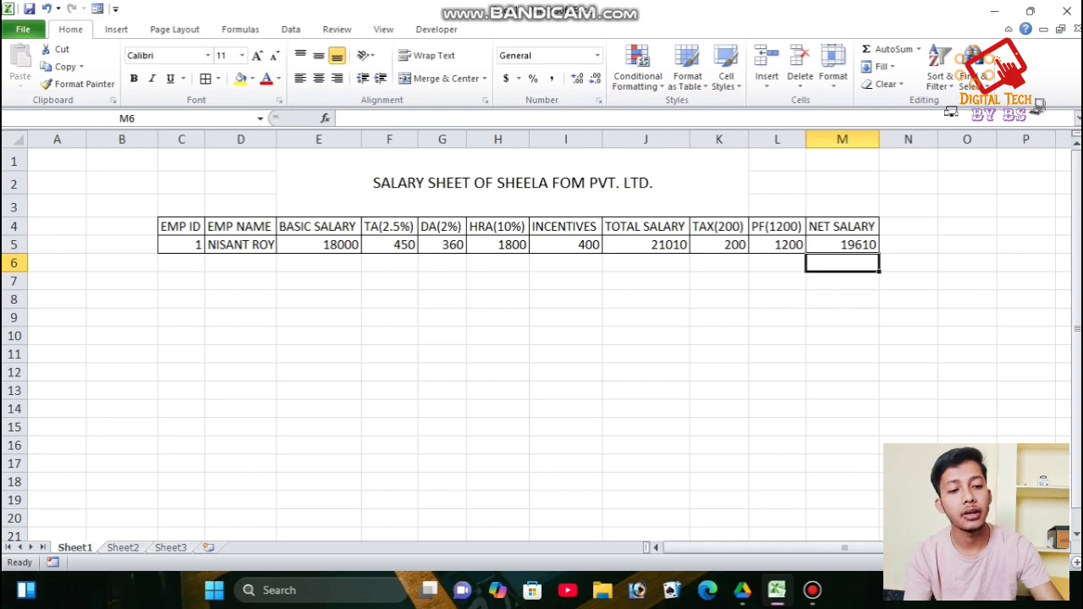